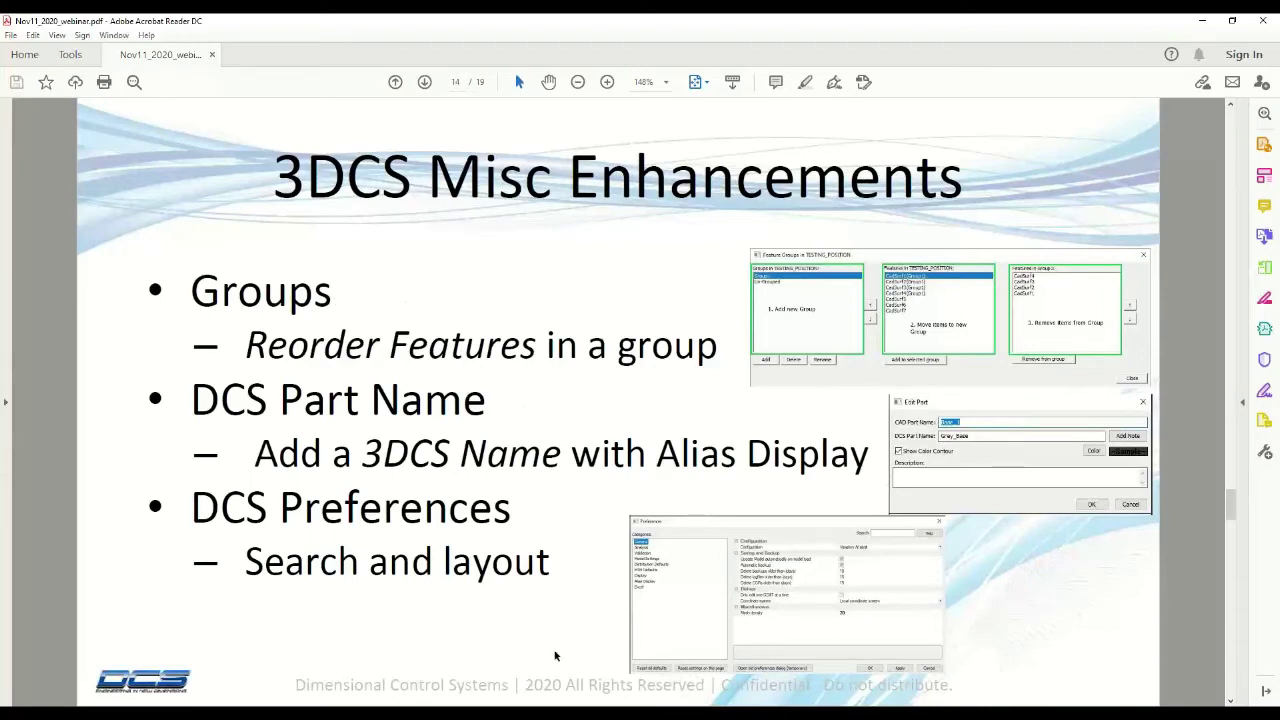
Switch to the 3DCS model, scroll through the navigator tree, and display HeadLP_10 in the 3D view.
key(alt+Tab)
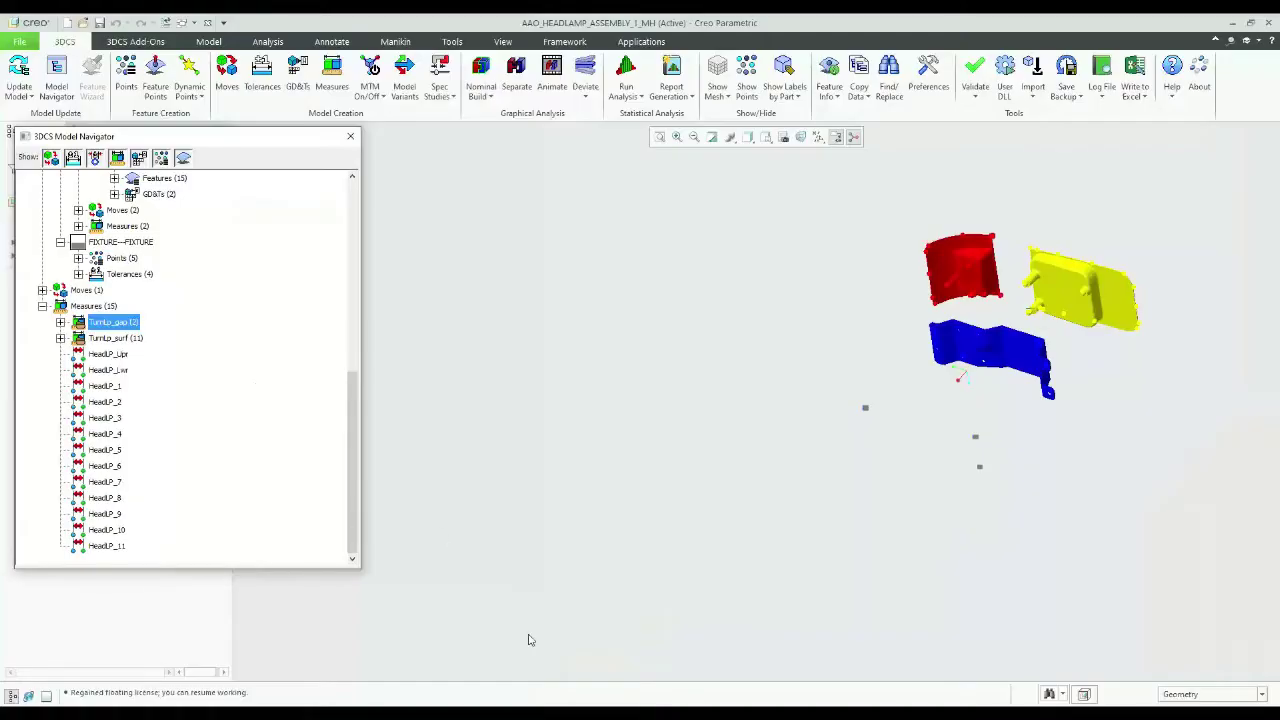
drag(357, 473, 362, 272)
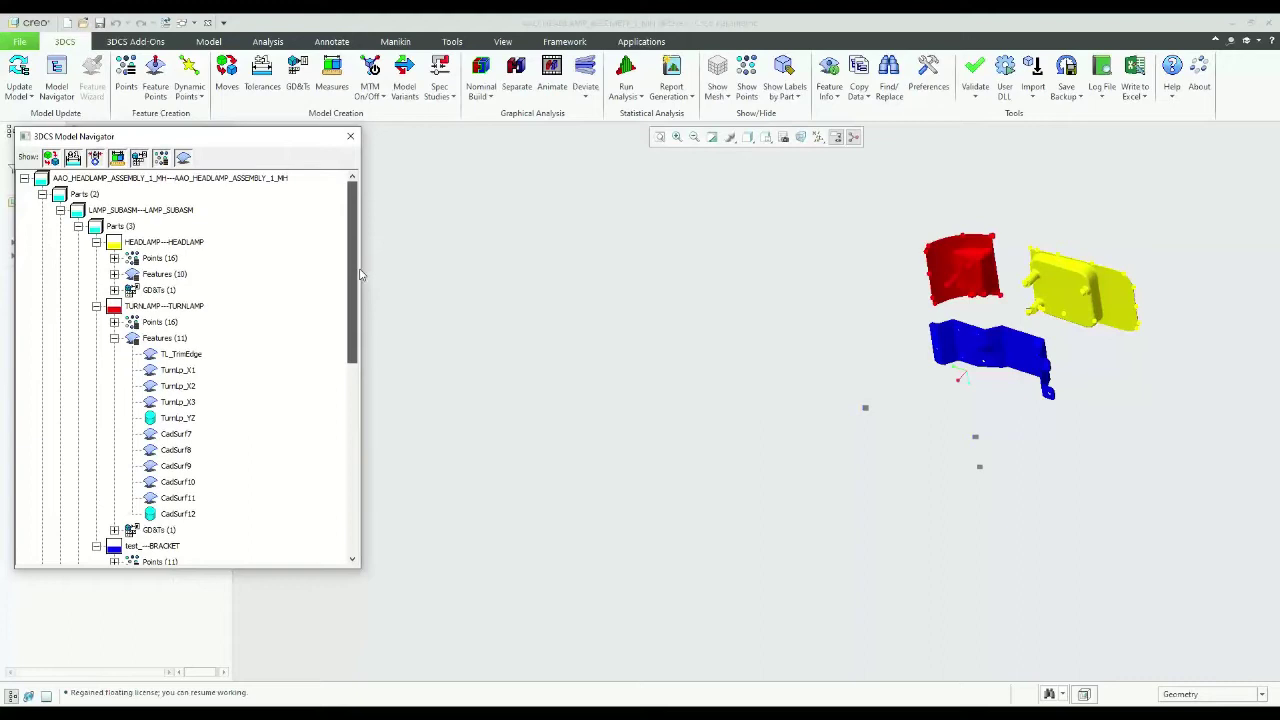
drag(362, 277, 348, 471)
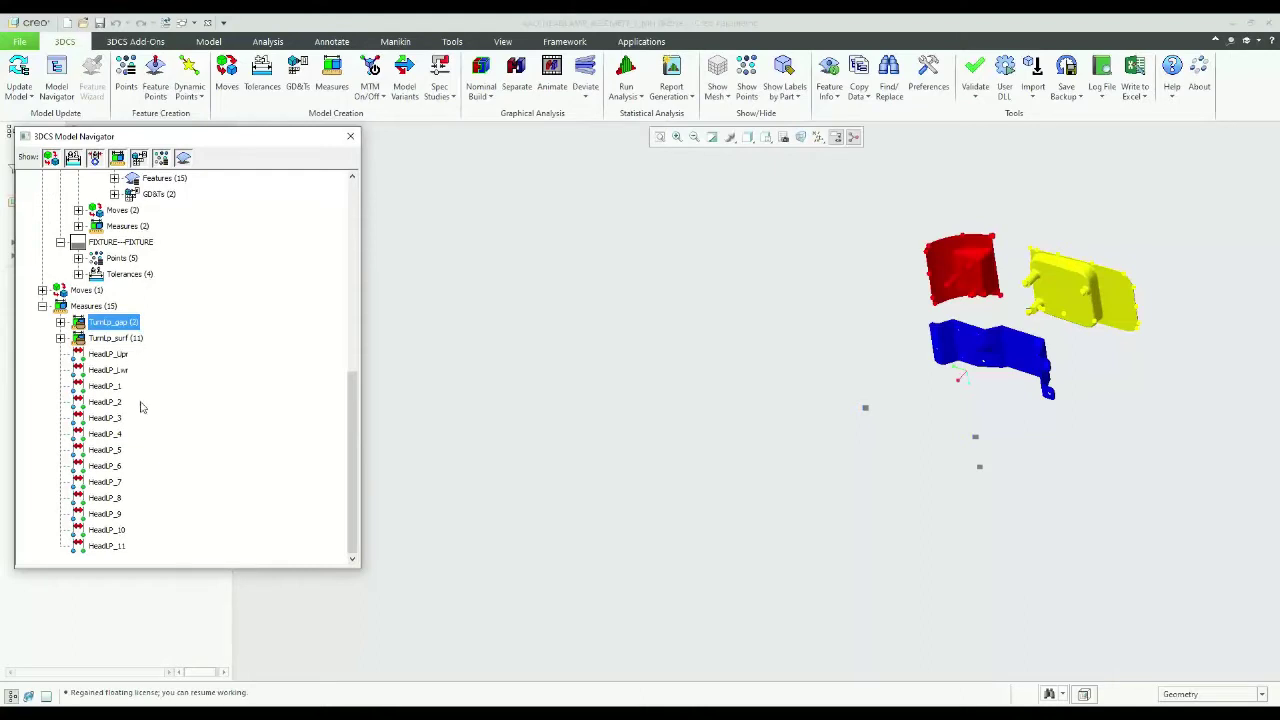
click(139, 531)
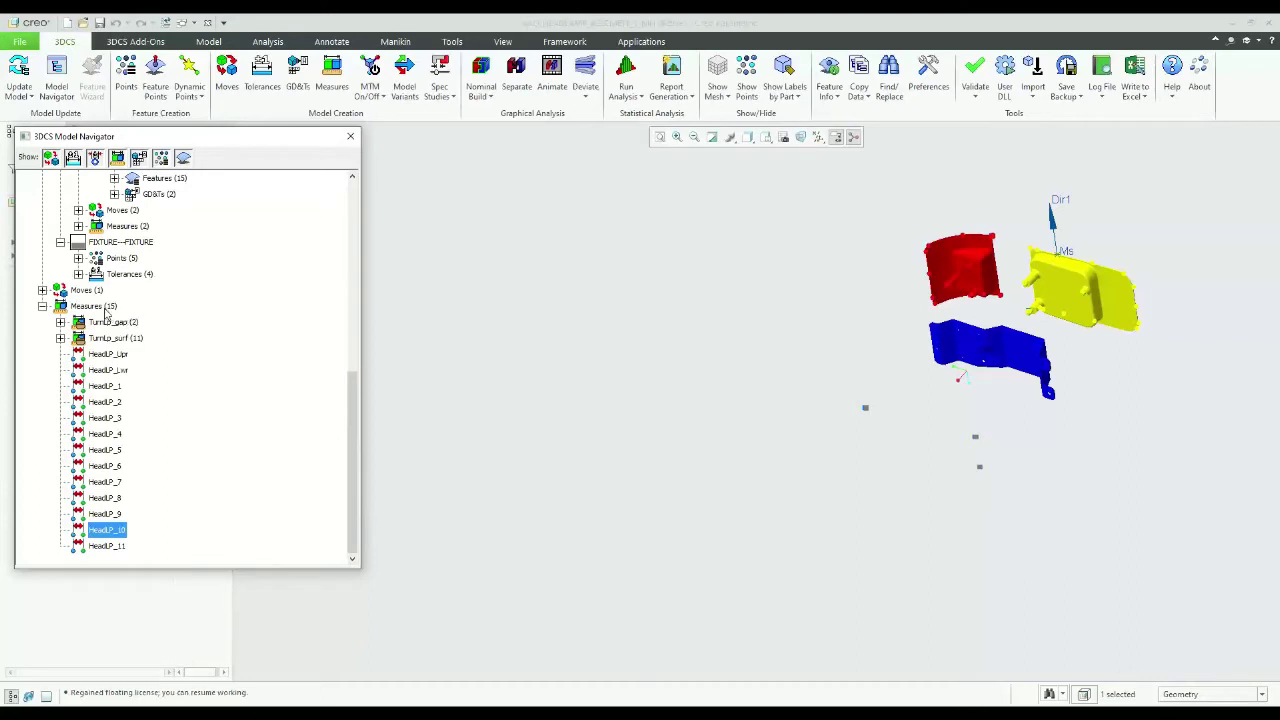
Open Organize Measure Groups from the Measures folder and move the dialog off the tree.
right_click(106, 308)
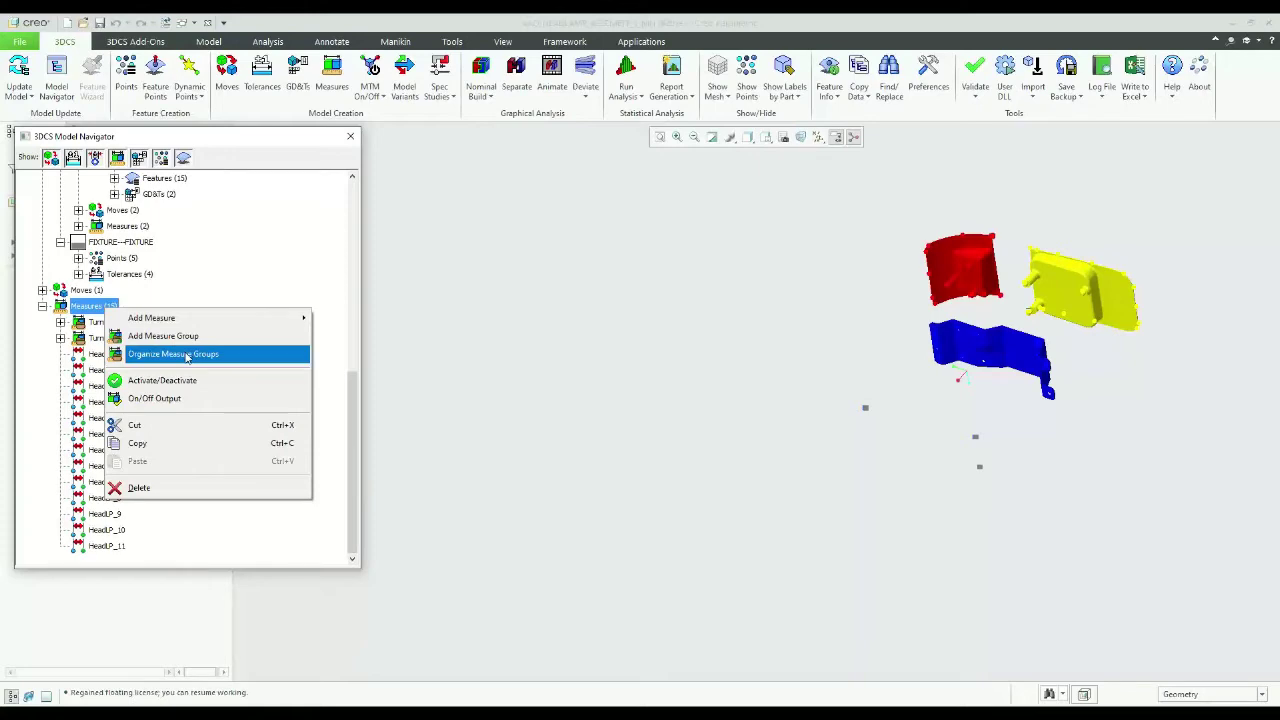
click(187, 355)
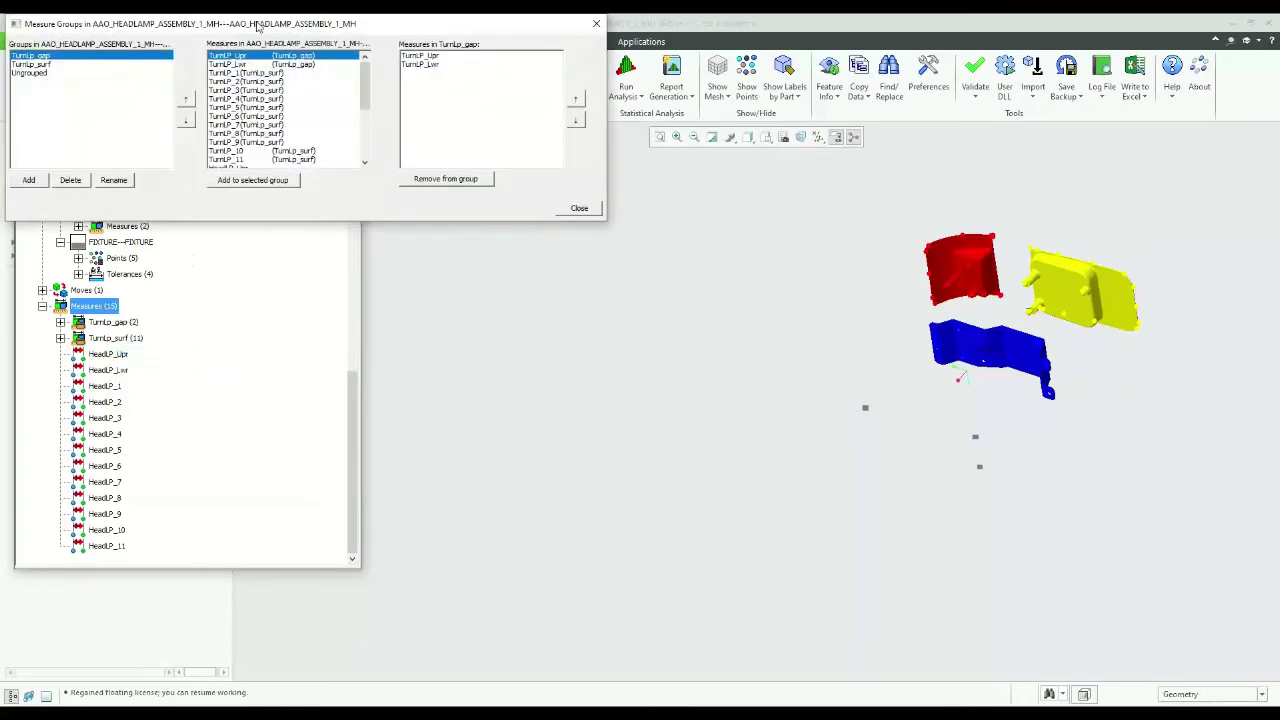
drag(257, 26, 442, 276)
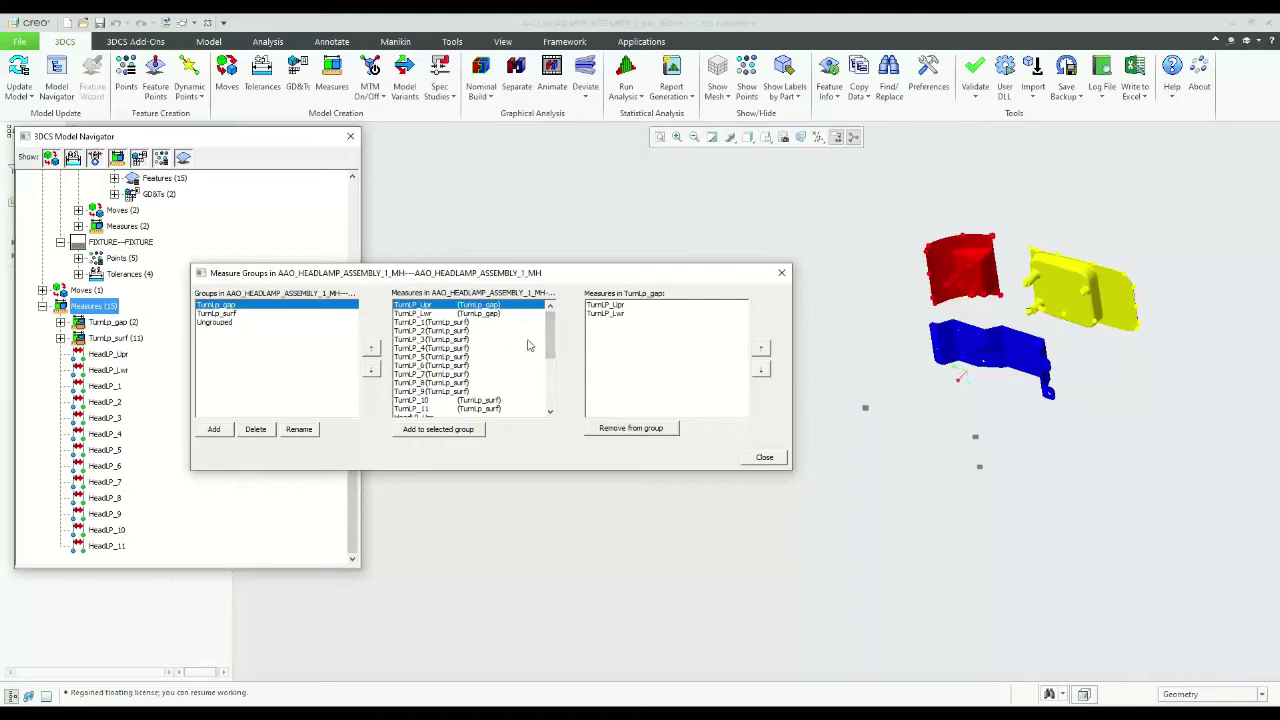
mouse_move(553, 328)
mouse_down()
mouse_move(553, 376)
mouse_move(553, 310)
mouse_up()
Show TurnLP_1 through TurnLP_11 in TurnLp_surf and expand that group in the navigator.
click(222, 313)
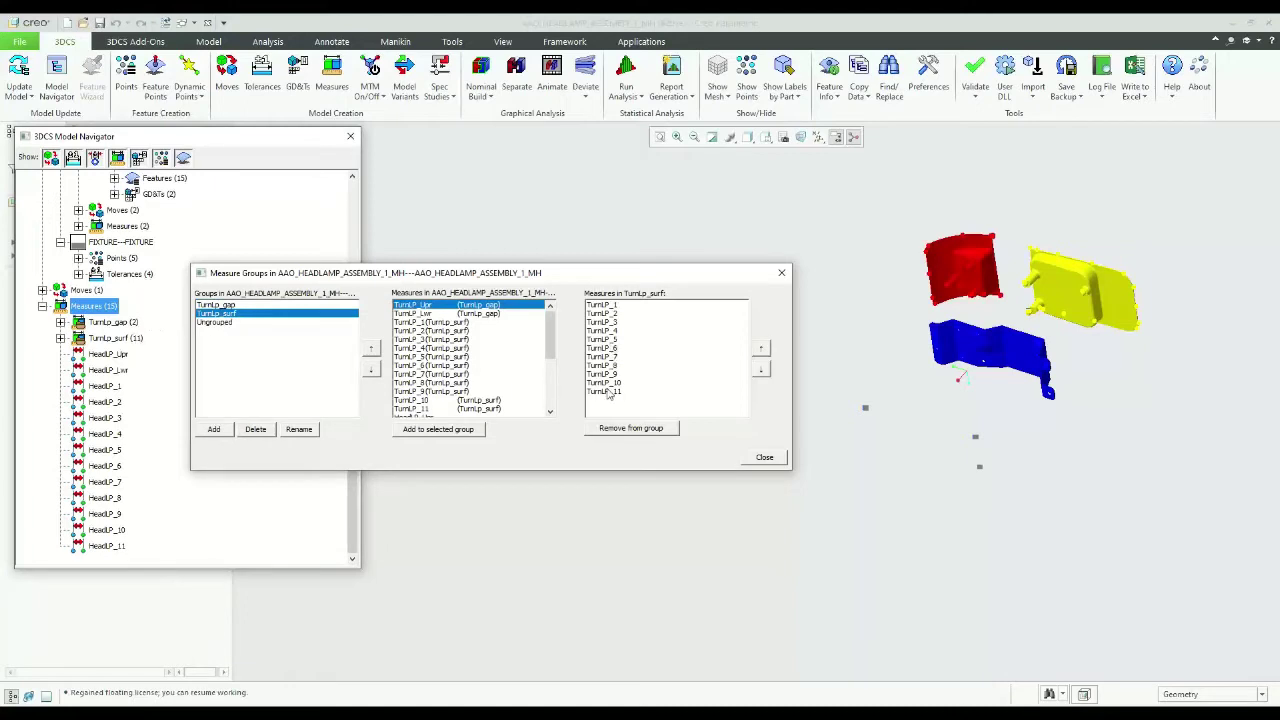
click(60, 340)
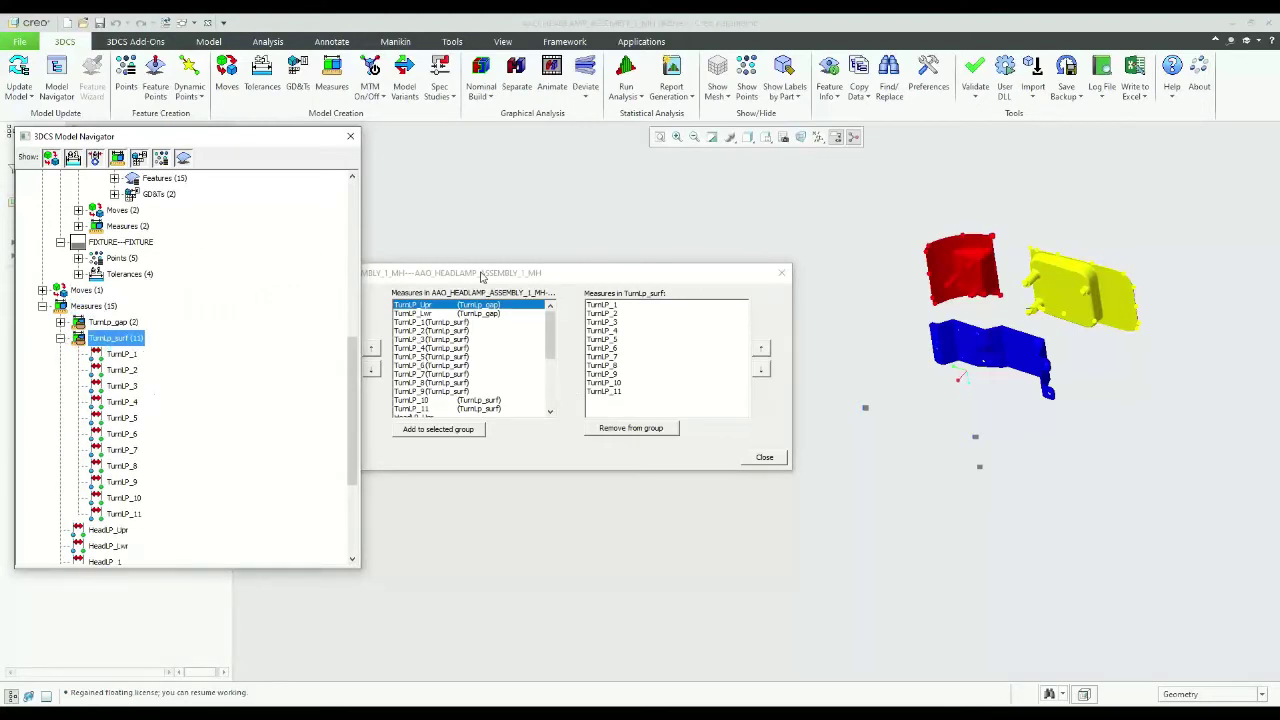
drag(482, 276, 670, 282)
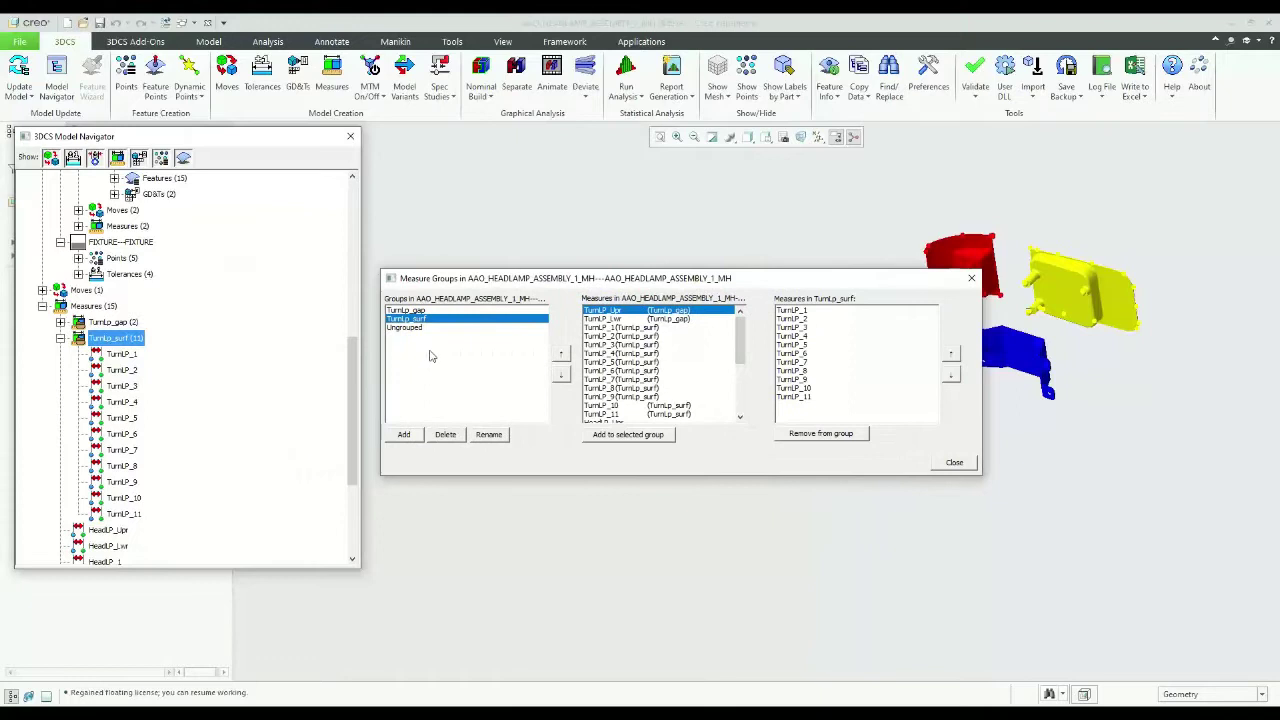
Add a new measure group, Group3, and rename it HeadLp_gap.
scroll(263, 391, down, 3)
click(131, 402)
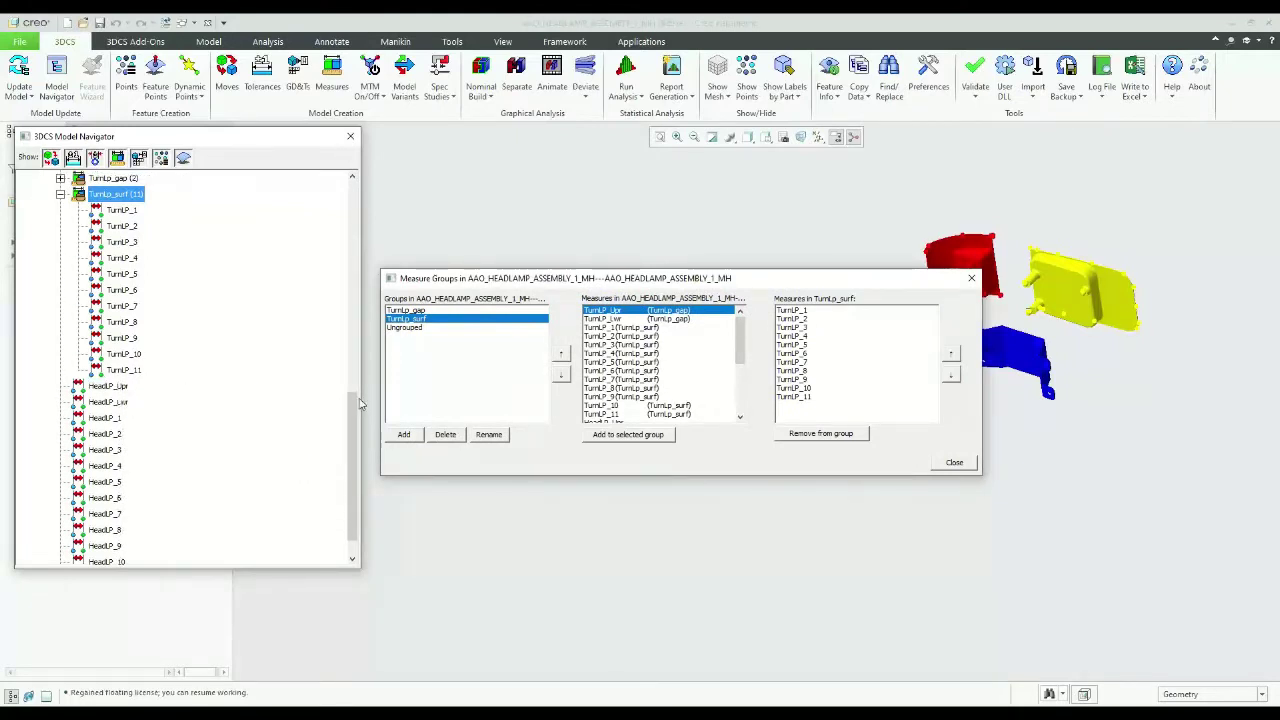
click(406, 436)
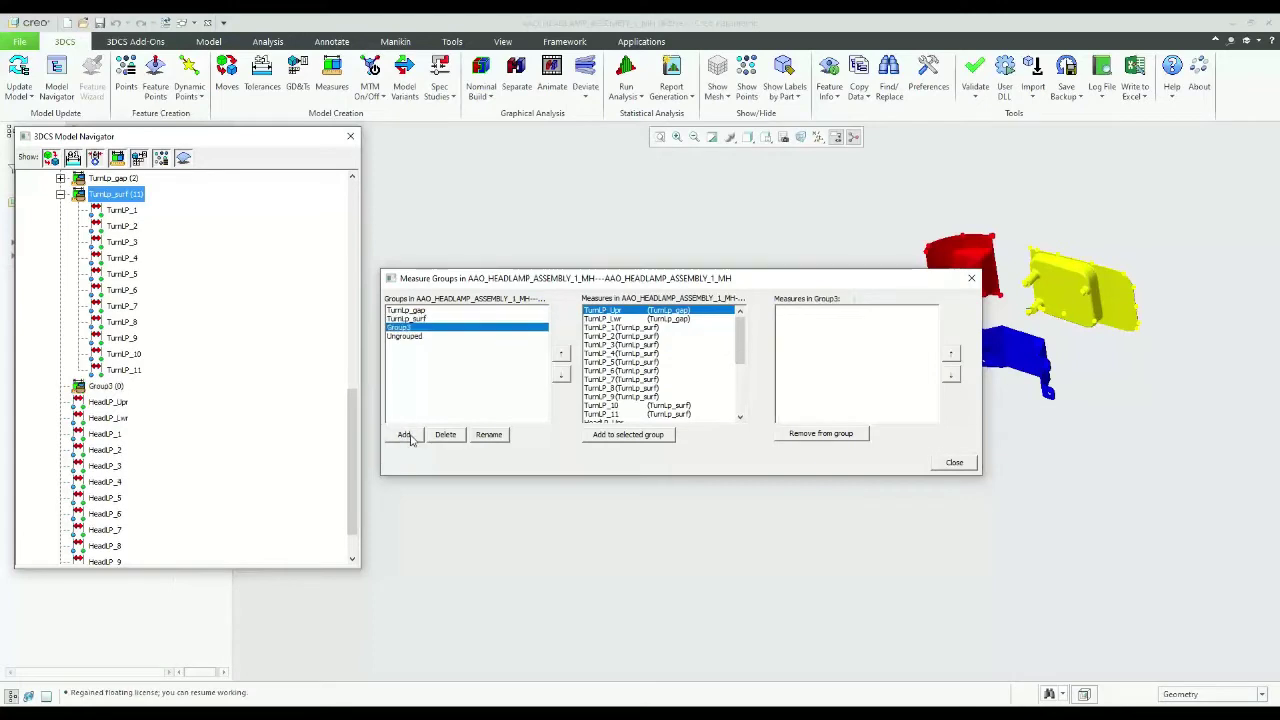
click(489, 436)
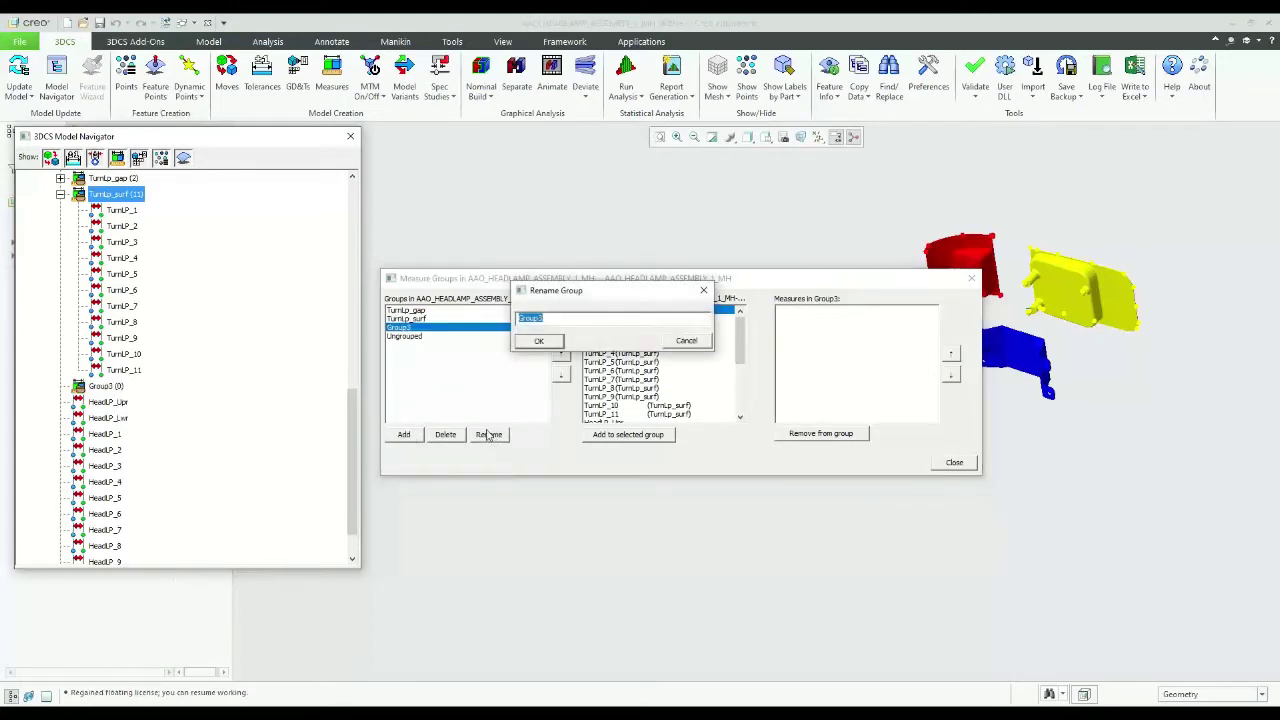
text(Le)
key(BackSpace)
text(H)
click(540, 341)
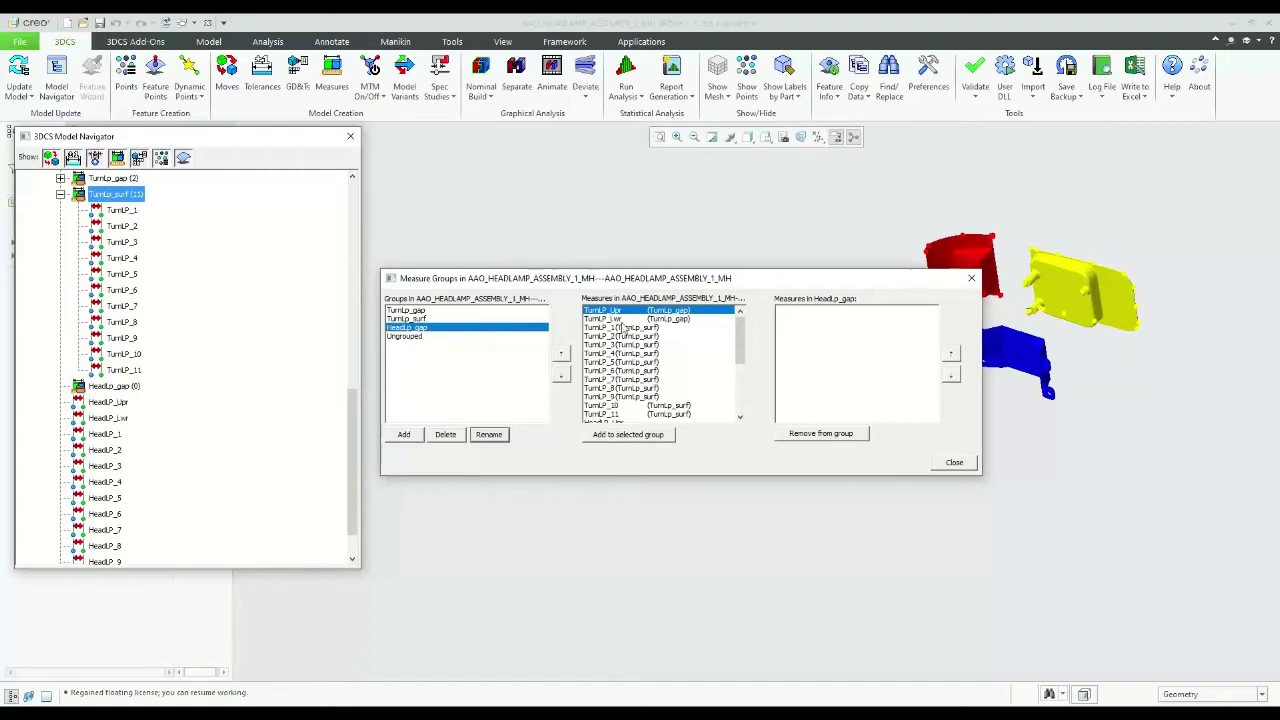
Add HeadLP_Upr and HeadLP_Lwr to HeadLp_gap, then expand it in the tree to verify.
scroll(648, 388, down, 1)
scroll(648, 388, down, 1)
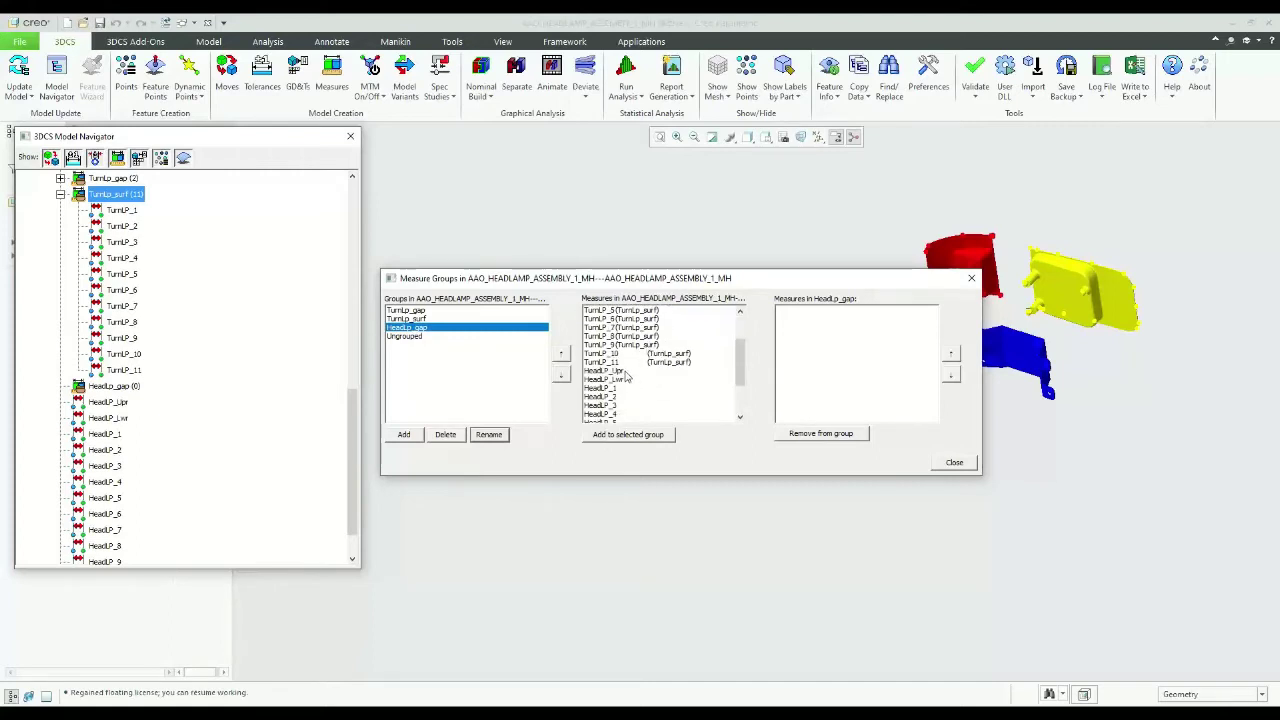
click(628, 372)
shift+click(627, 380)
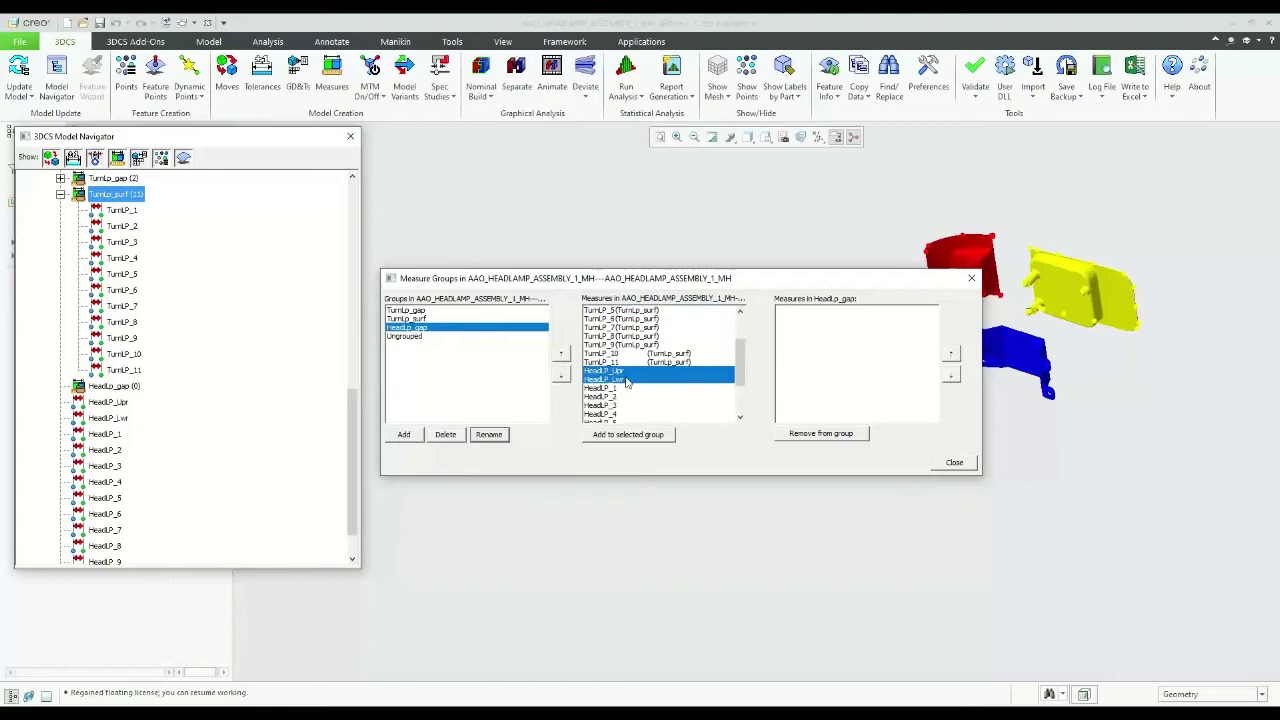
click(634, 438)
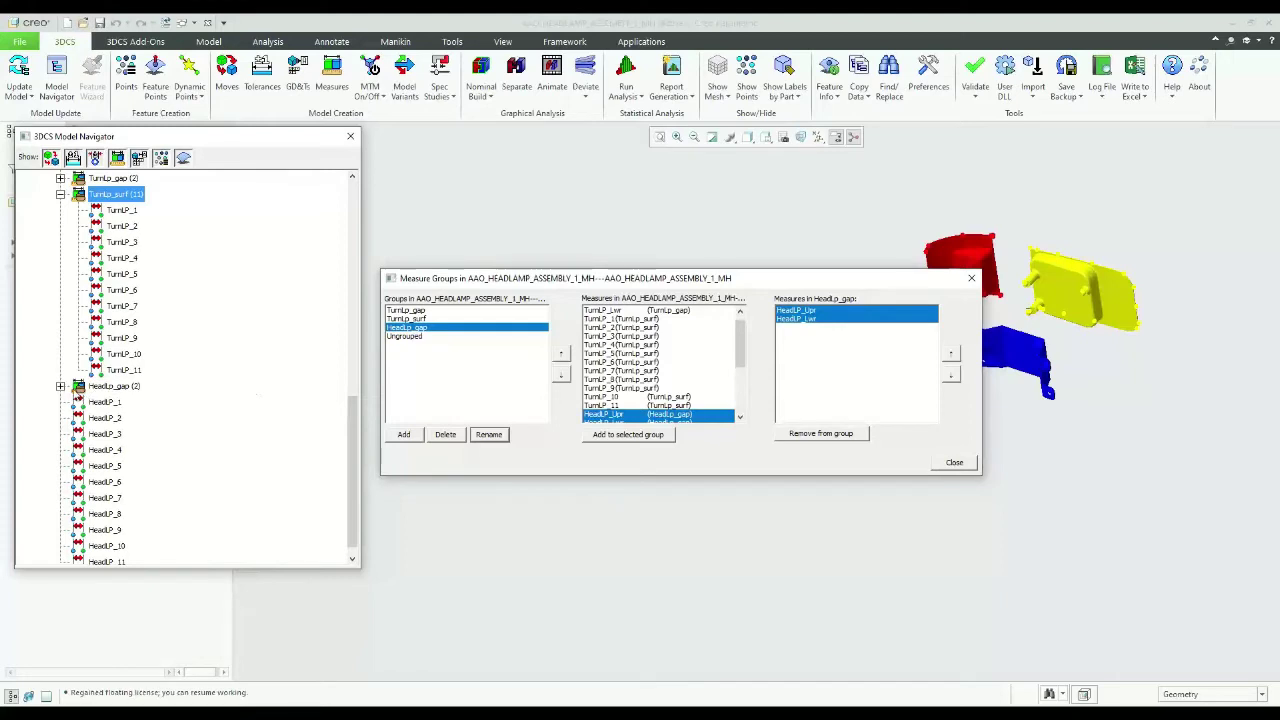
double_click(78, 387)
click(150, 418)
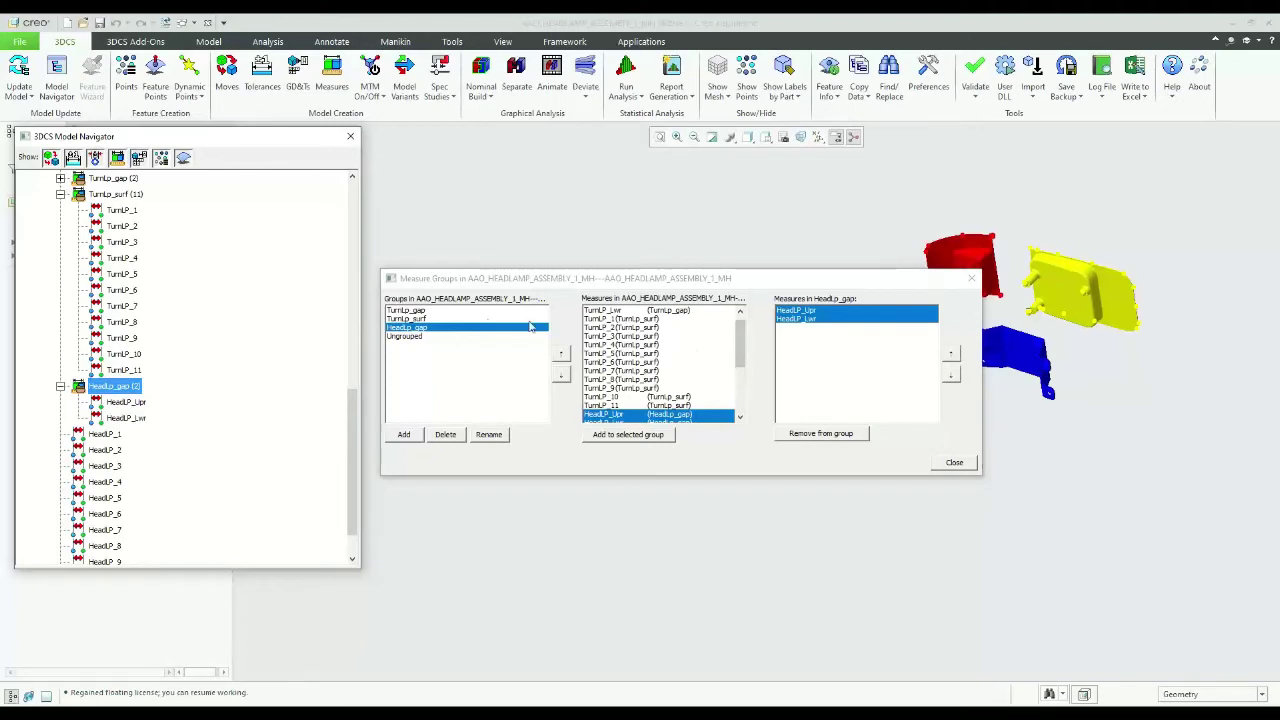
Move TurnLP_11 up four places in TurnLp_surf so it follows TurnLP_6.
click(426, 319)
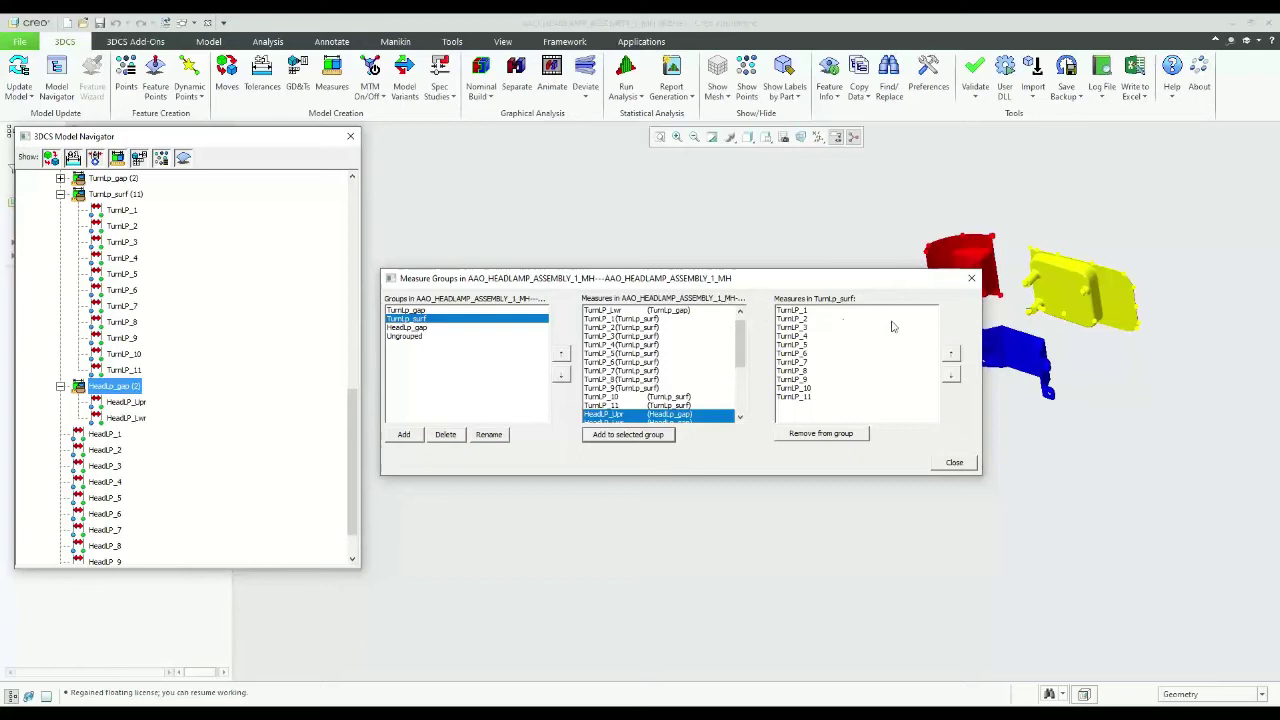
click(810, 397)
click(950, 357)
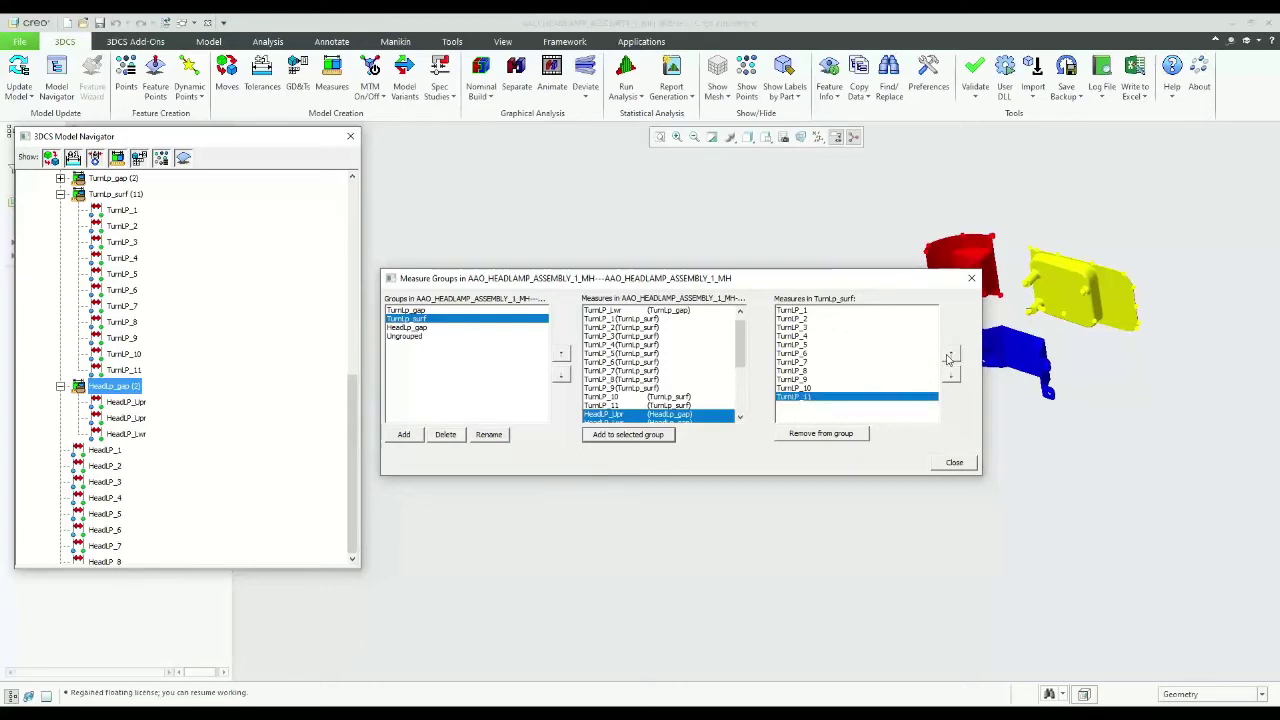
click(950, 357)
click(950, 357)
click(950, 357)
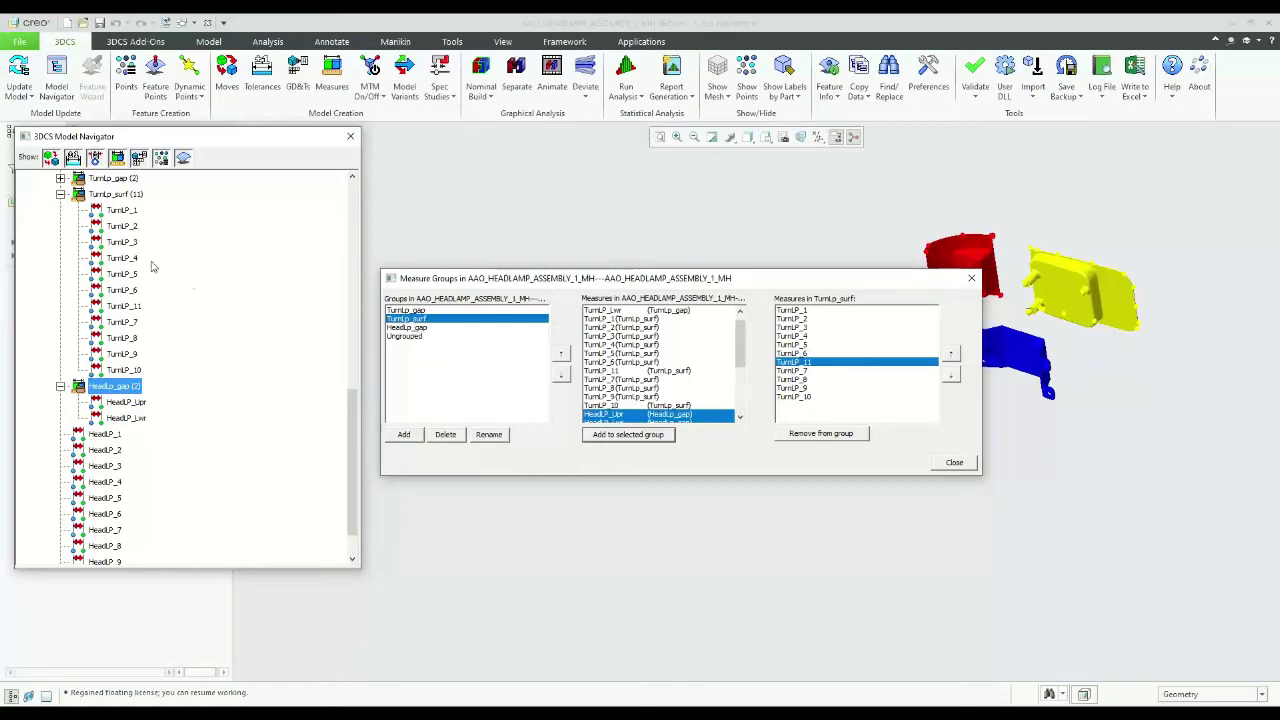
Collapse TurnLp_surf and HeadLp_gap in the tree, then place HeadLp_gap between TurnLp_gap and TurnLp_surf.
click(61, 196)
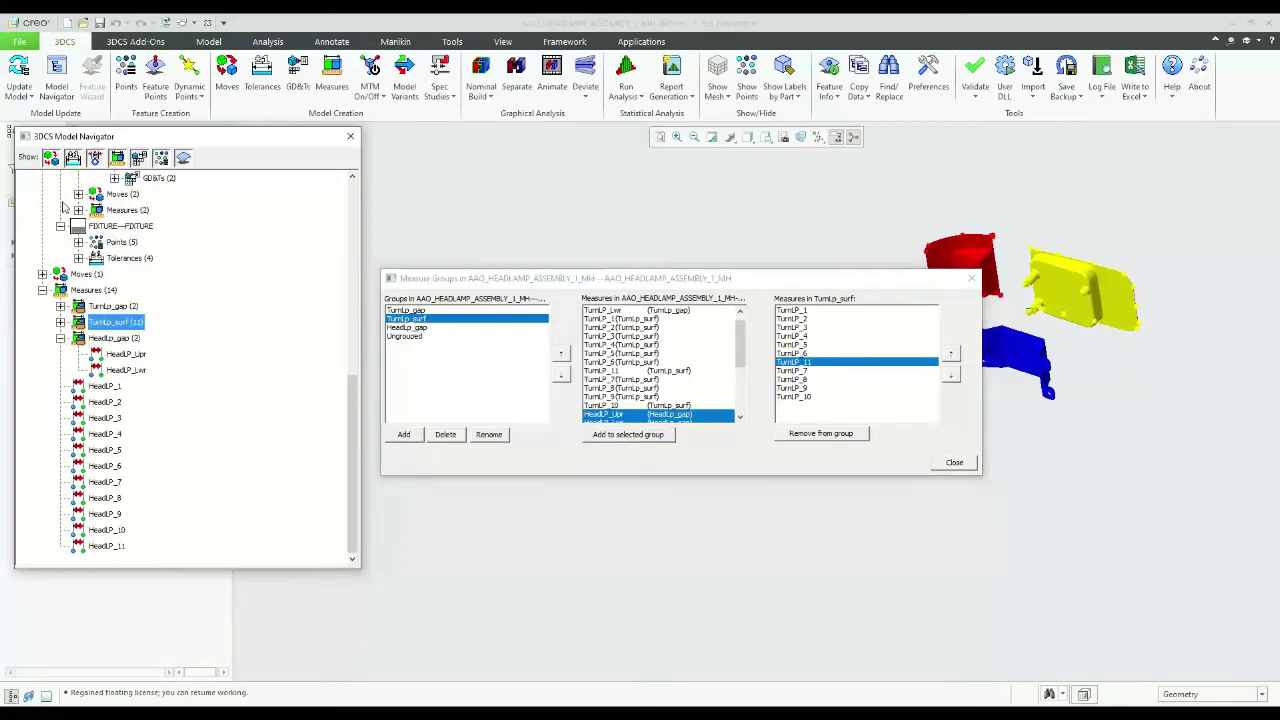
click(61, 338)
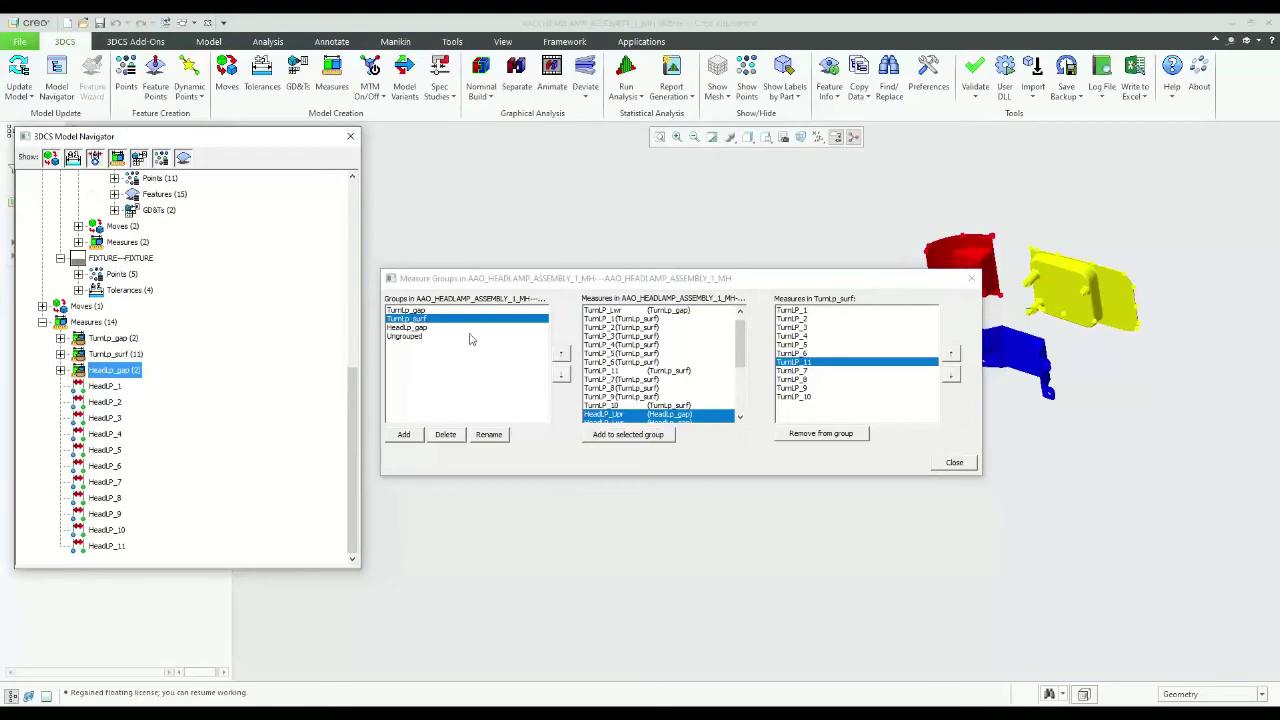
click(433, 328)
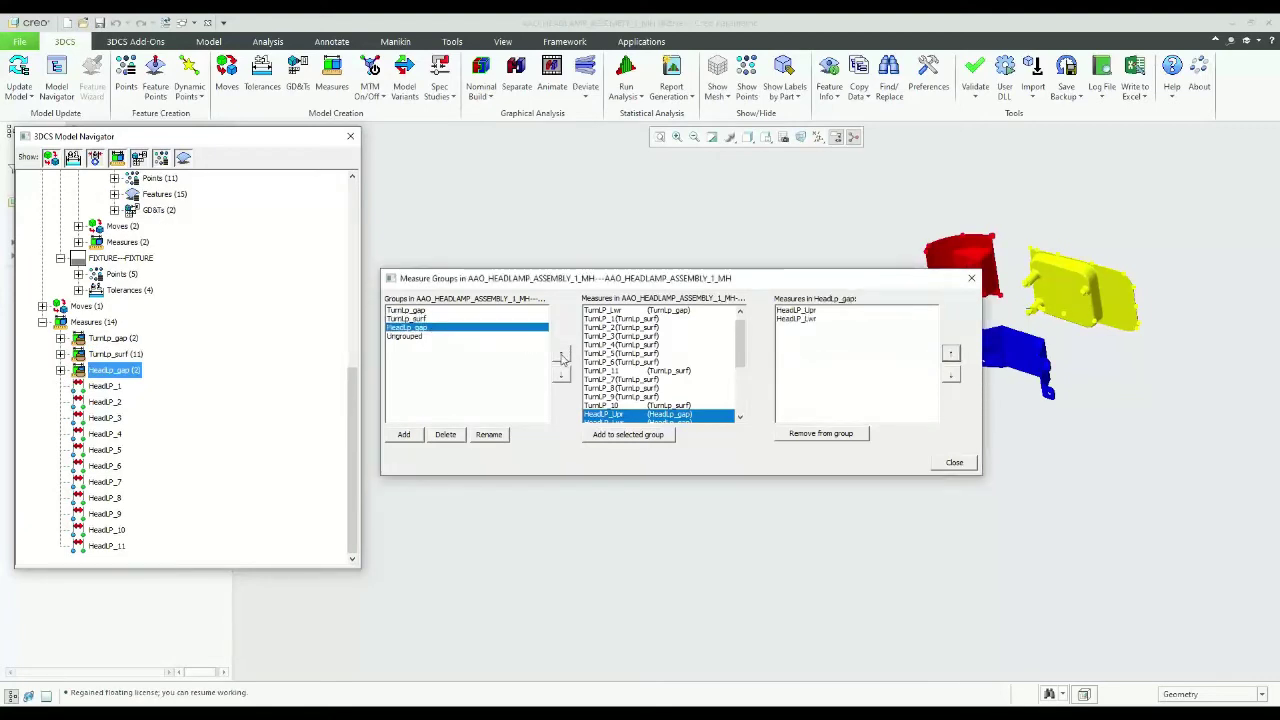
click(561, 355)
click(561, 355)
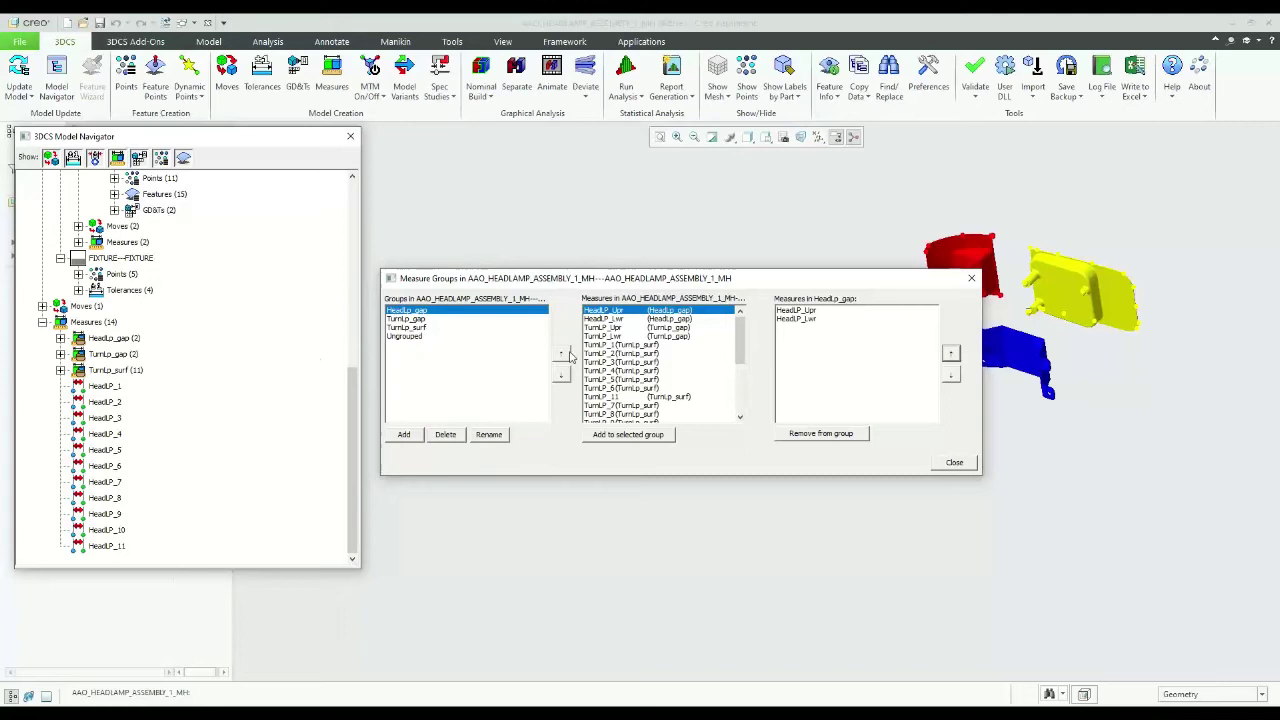
click(562, 374)
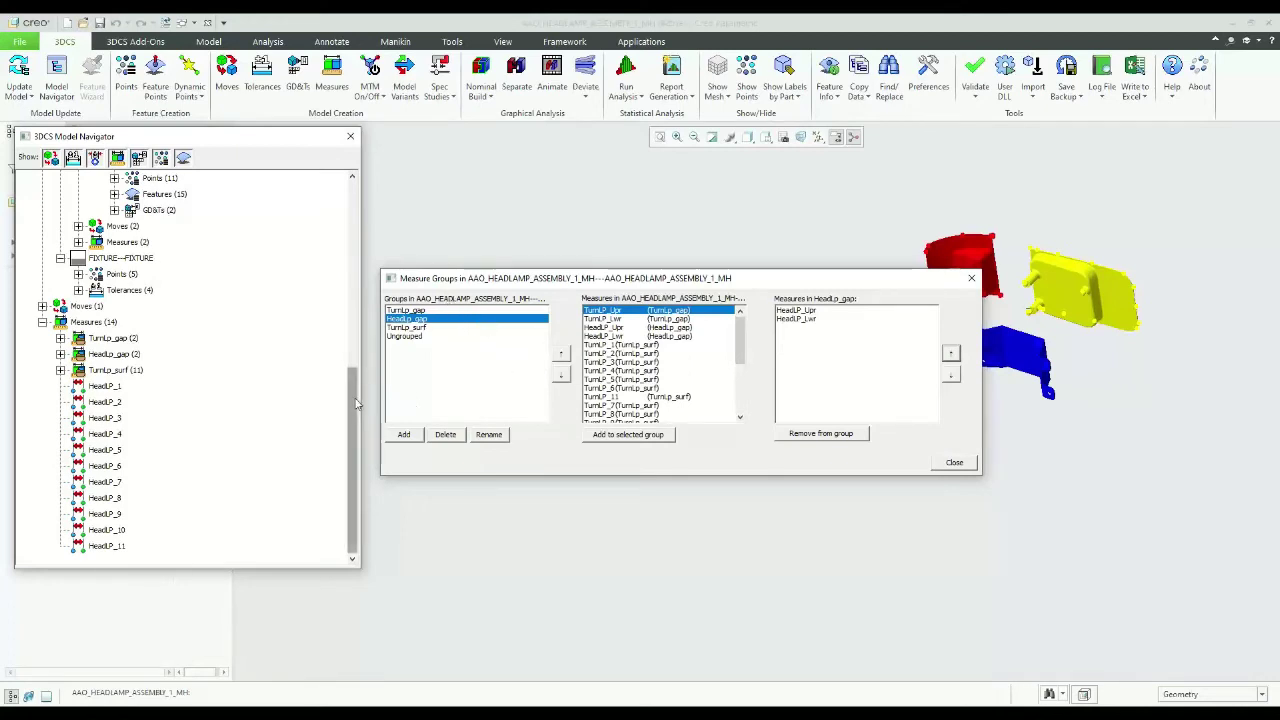
mouse_move(357, 403)
mouse_down()
mouse_move(366, 350)
mouse_move(371, 396)
mouse_up()
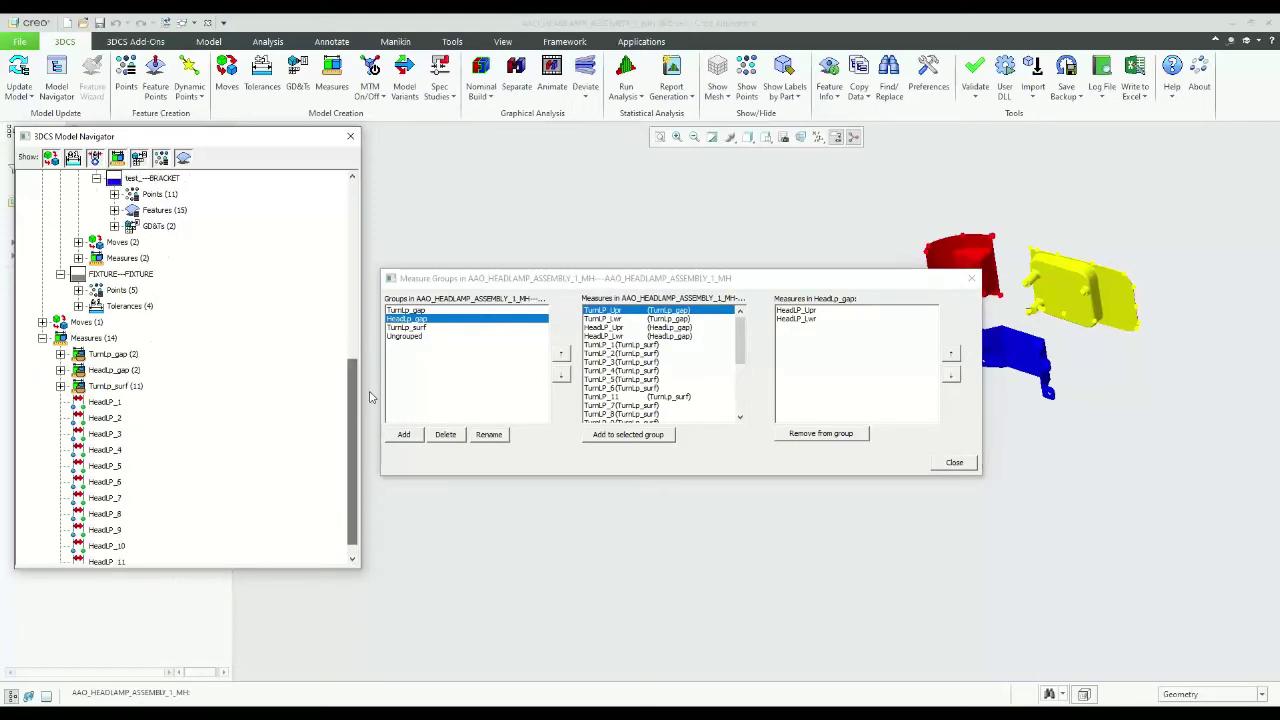
Close Measure Groups, expand HEADLAMP Points, and add an empty Group1 point group there.
click(953, 463)
drag(354, 424, 354, 248)
click(114, 260)
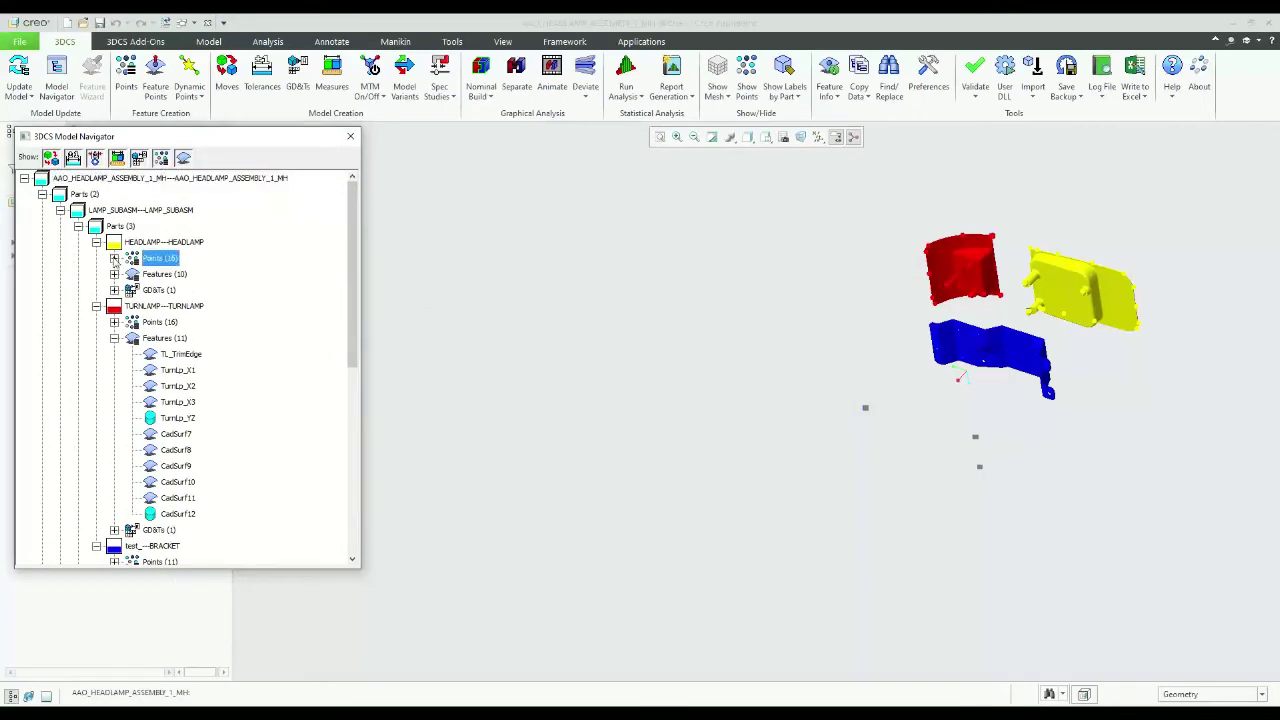
click(114, 258)
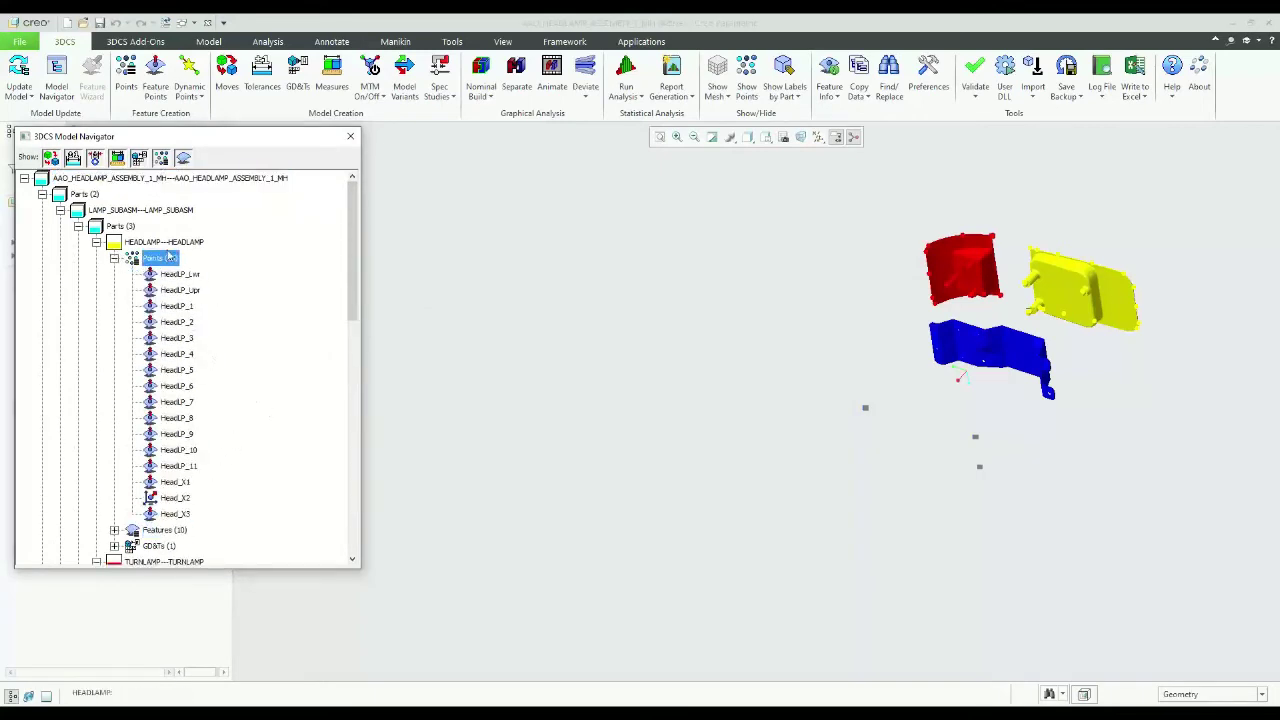
right_click(164, 264)
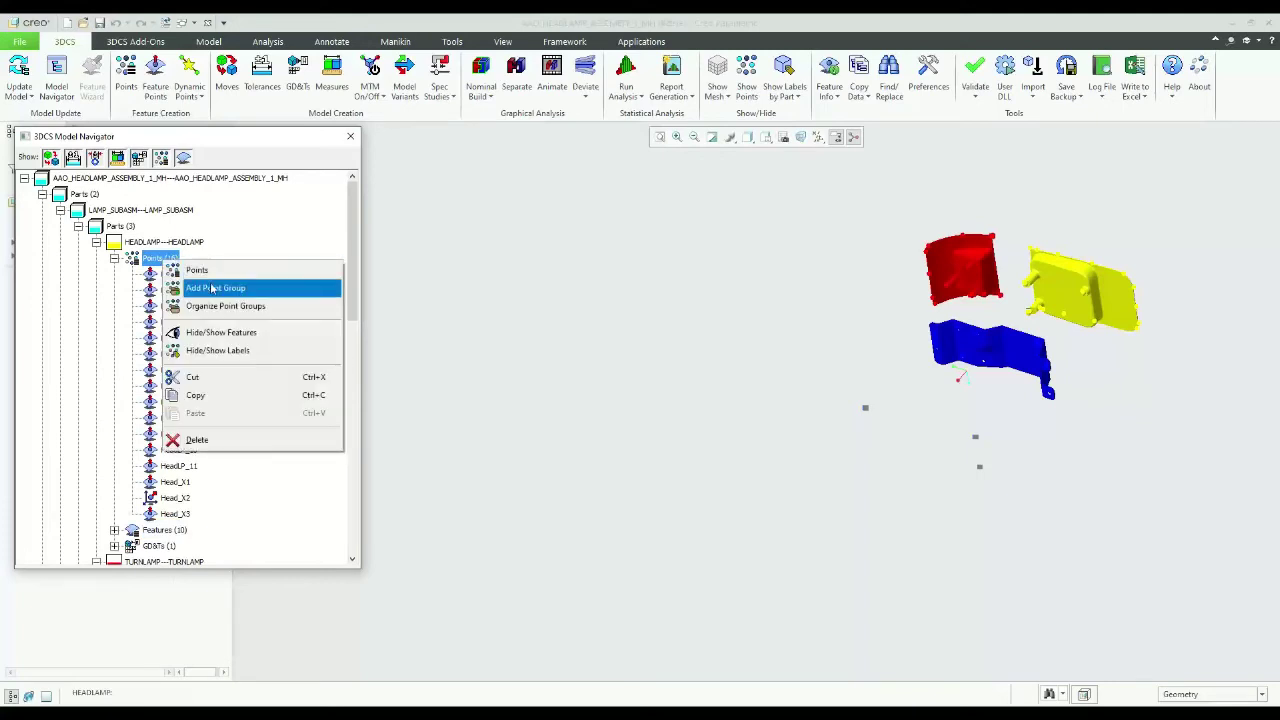
click(212, 289)
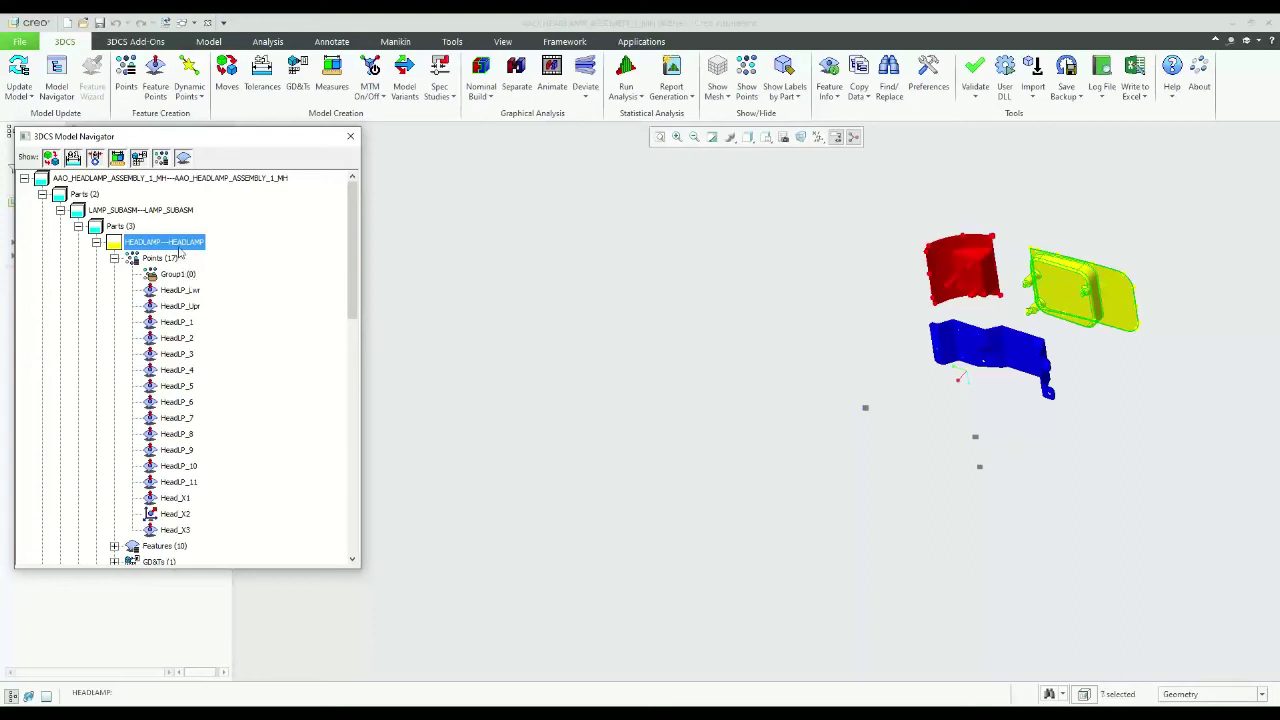
right_click(184, 249)
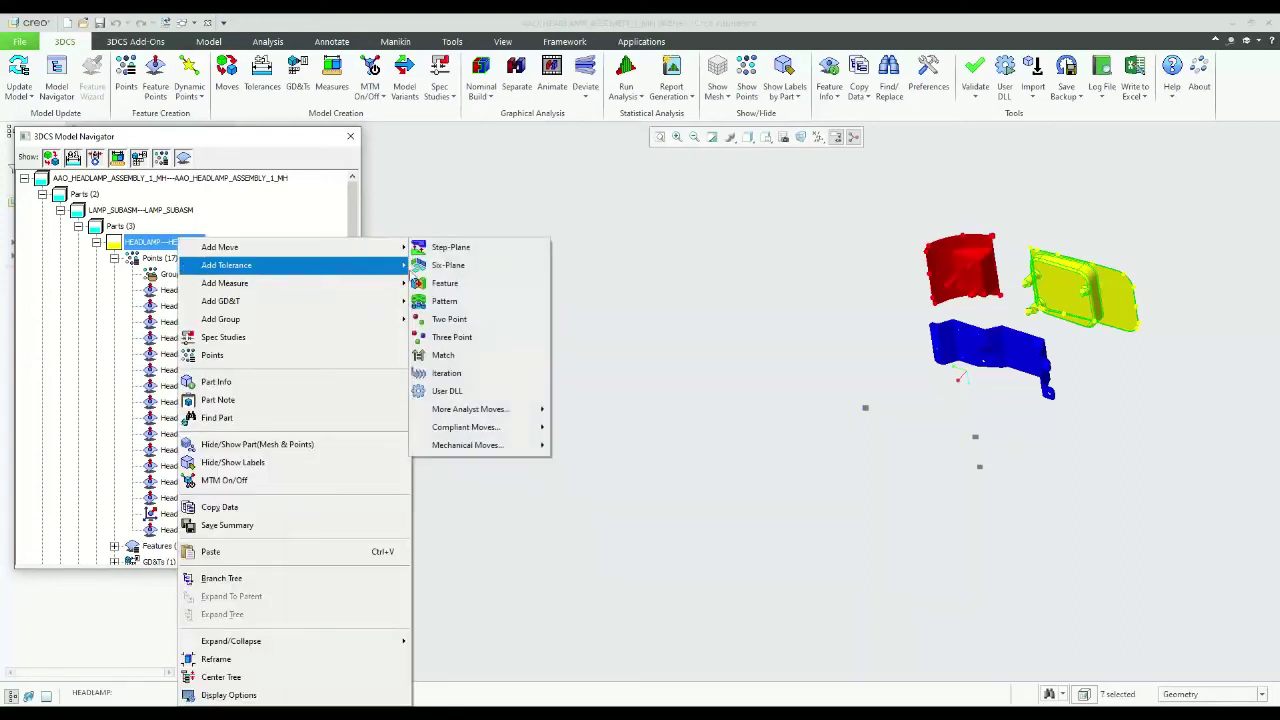
click(586, 260)
click(148, 262)
right_click(146, 262)
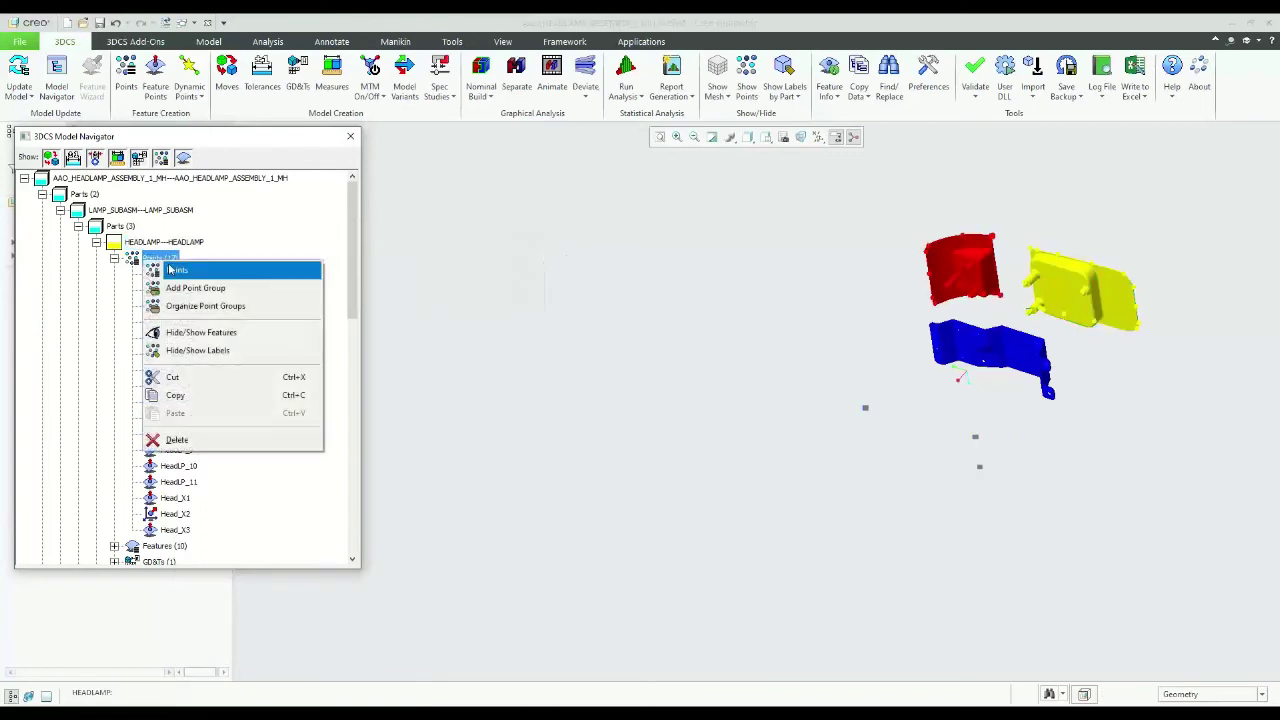
click(195, 287)
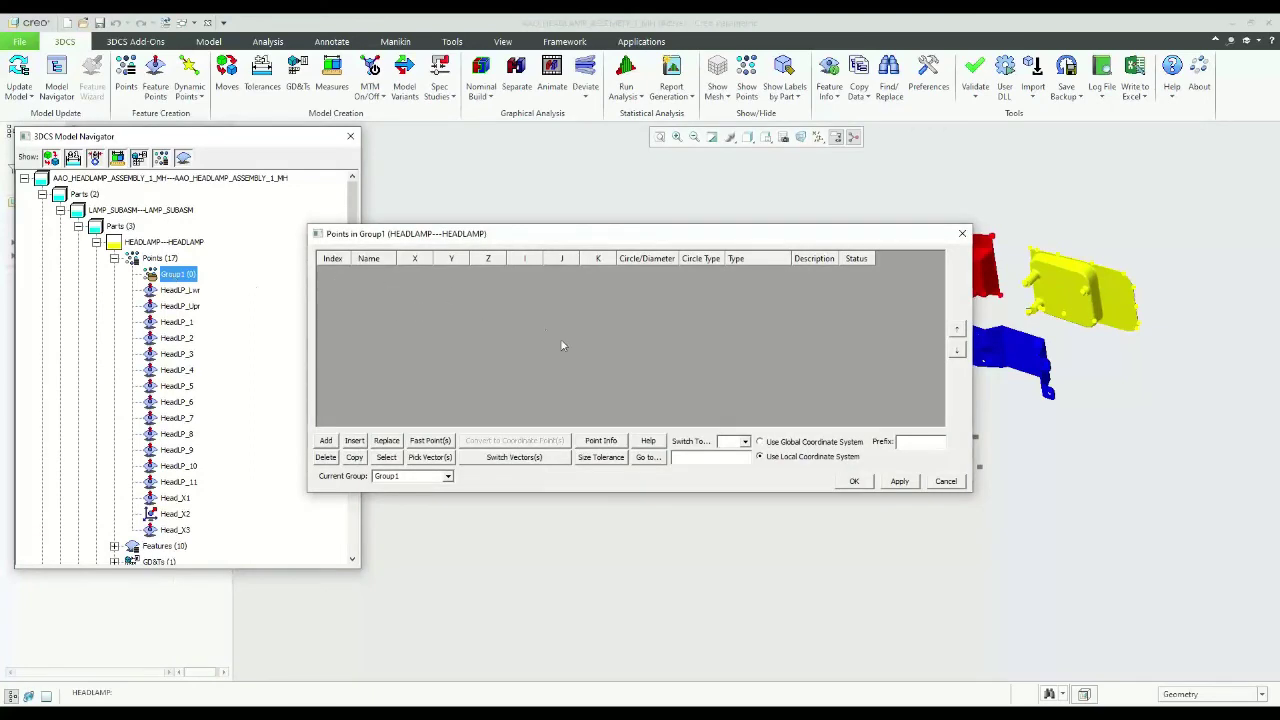
click(946, 482)
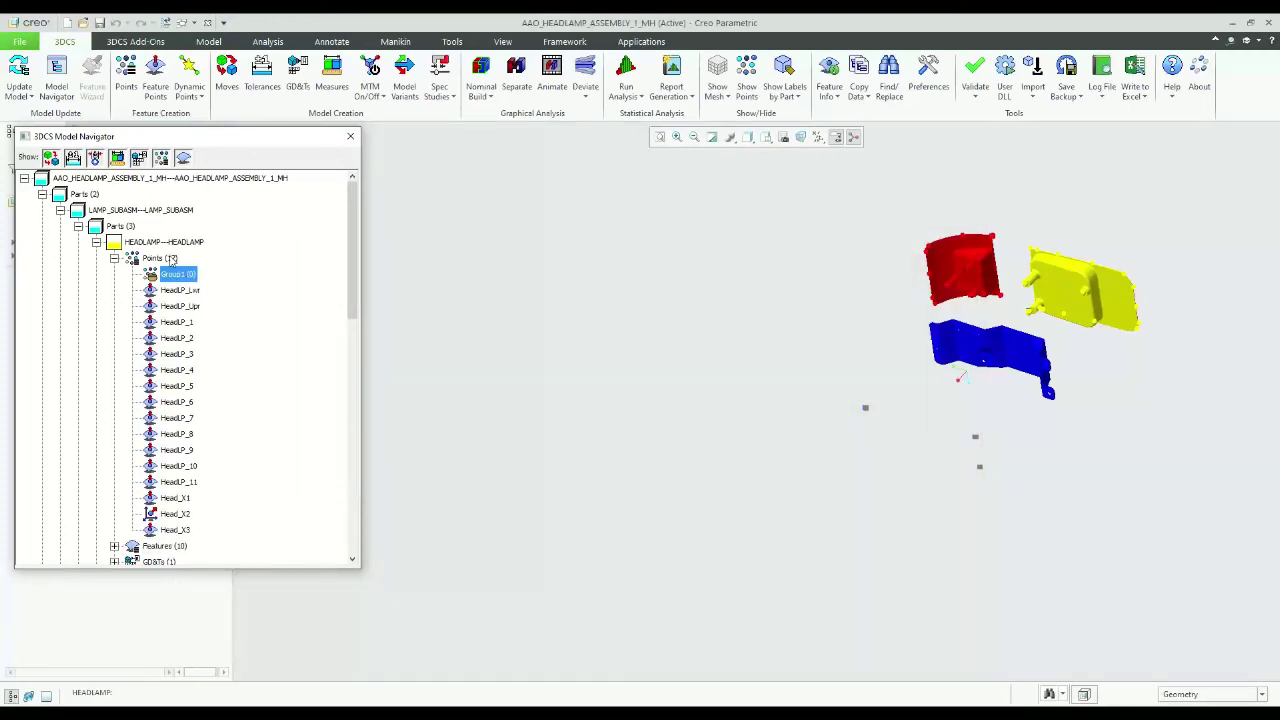
right_click(171, 259)
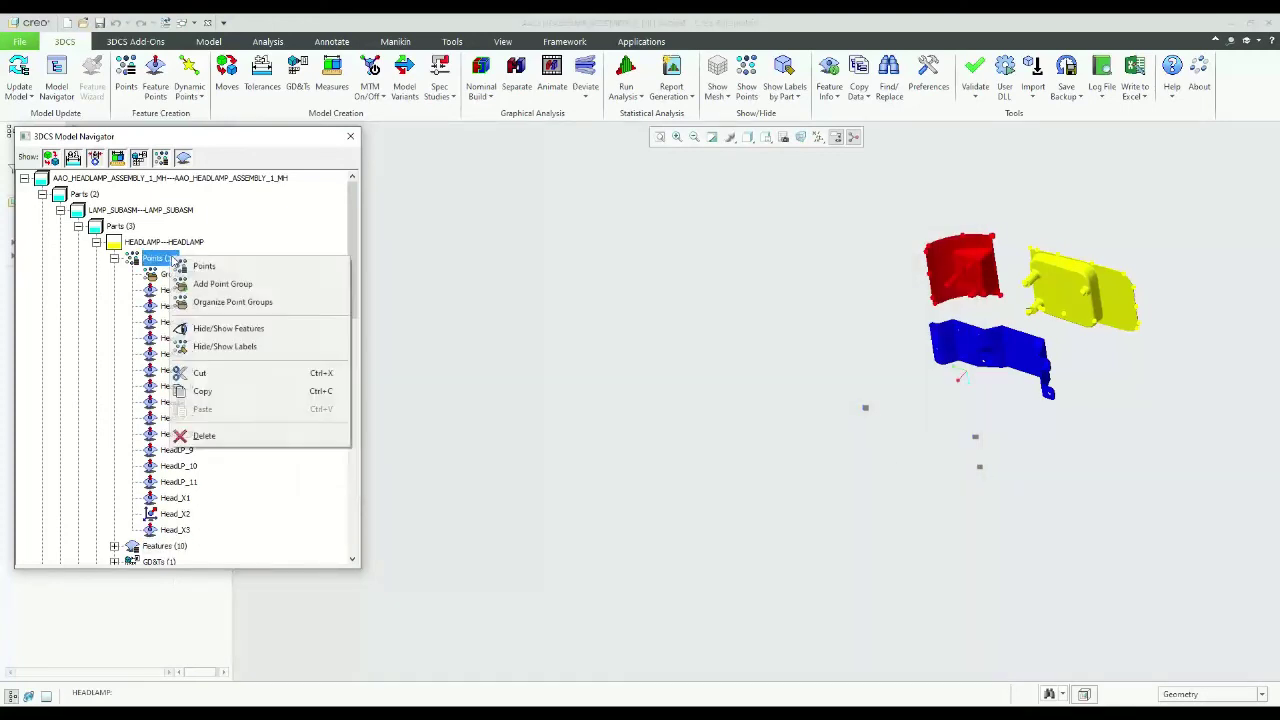
Use Organize Point Groups to put HeadLP_1 through HeadLP_11 into Group1, then close it.
click(237, 305)
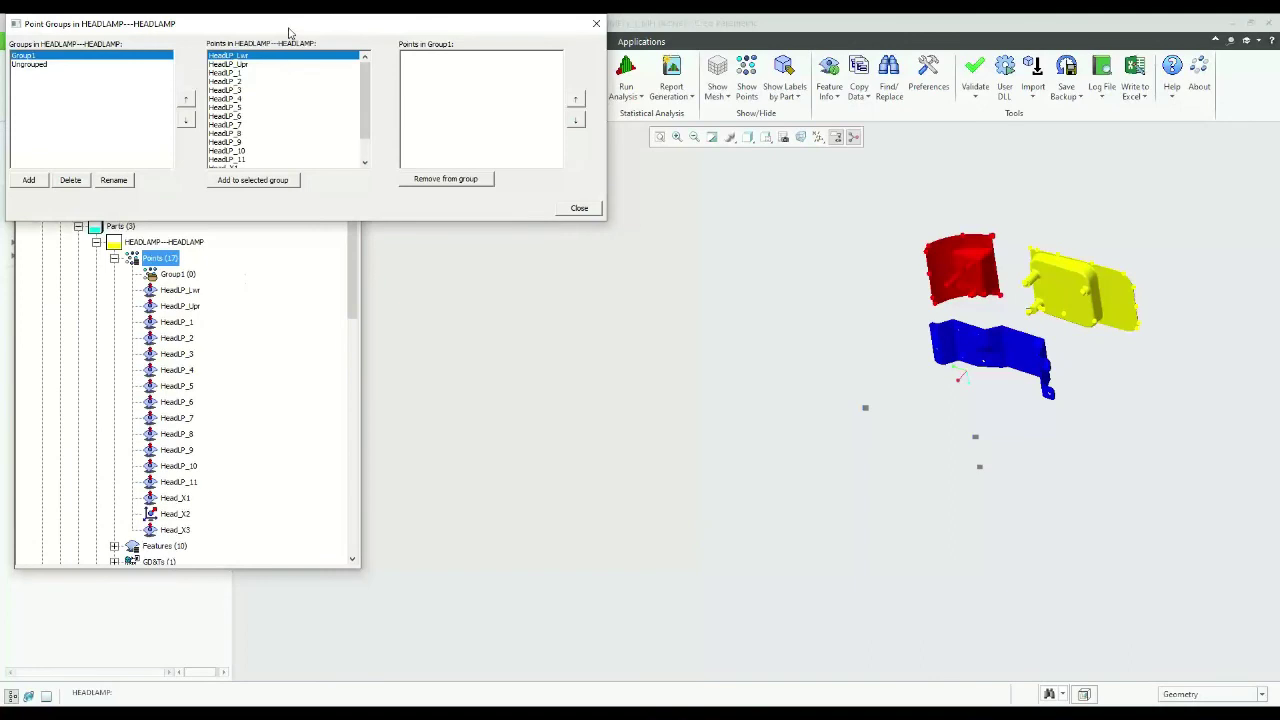
drag(289, 34, 528, 250)
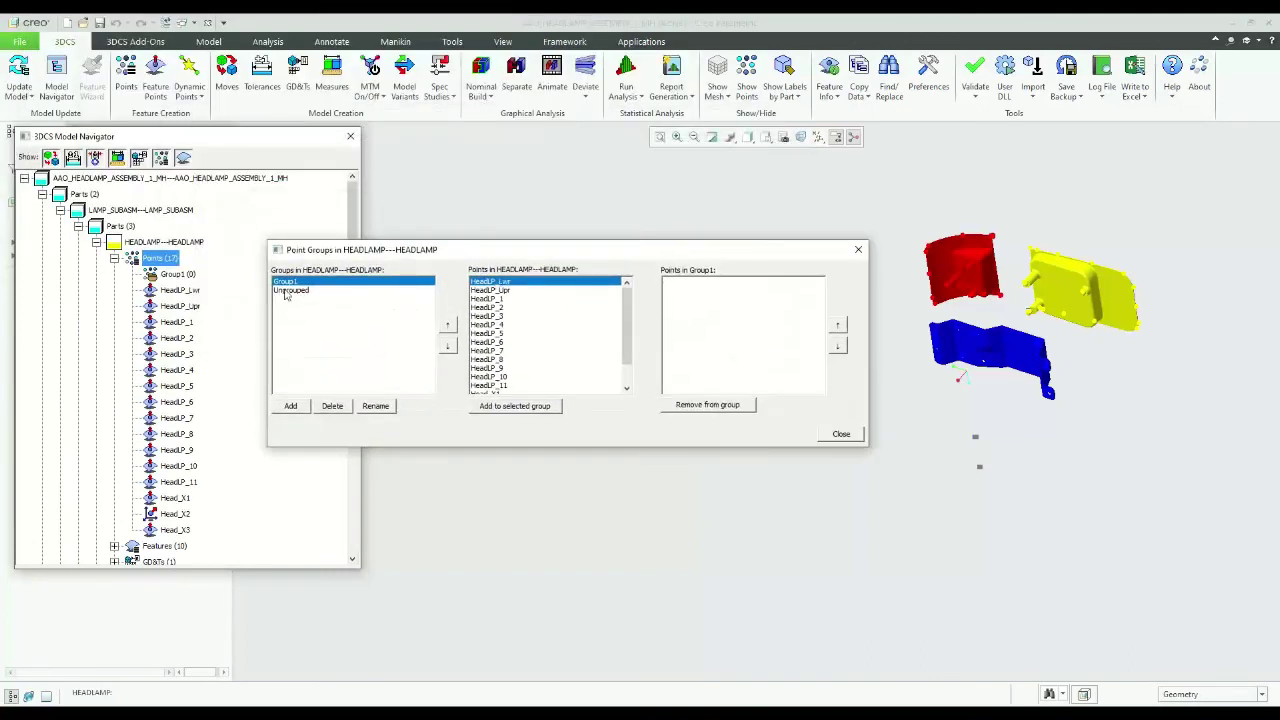
click(496, 299)
drag(631, 318, 630, 360)
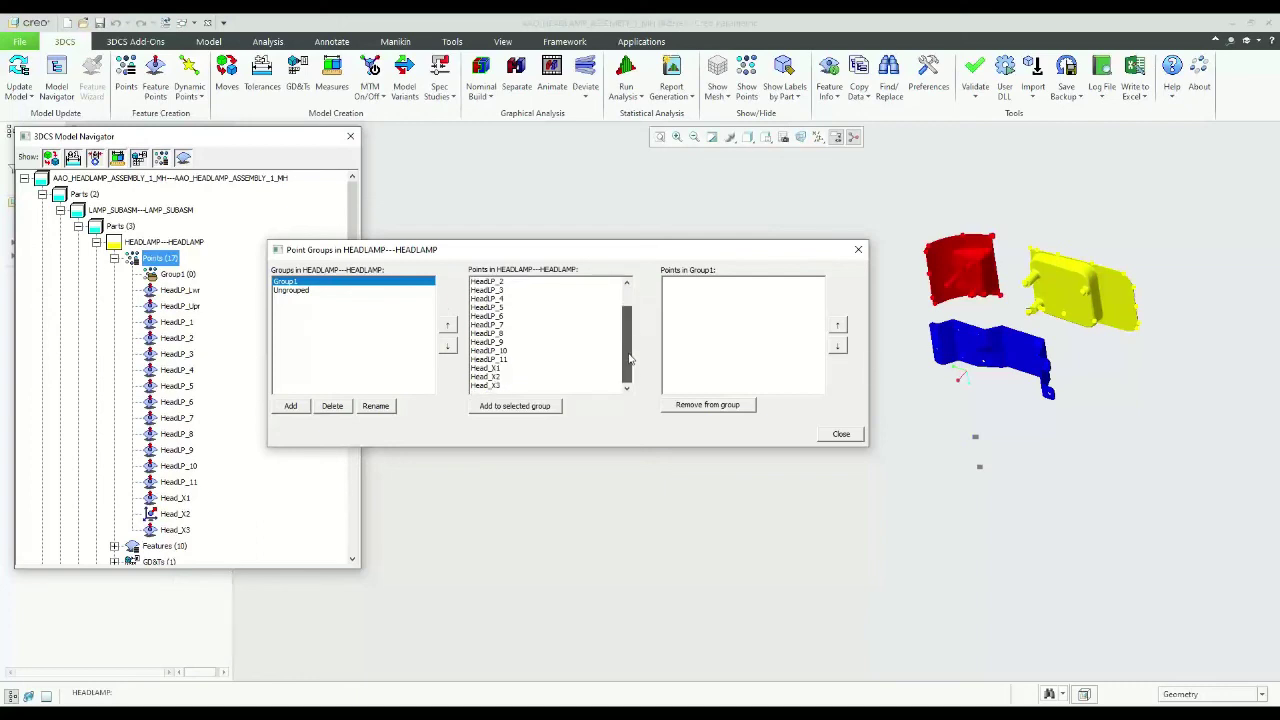
shift+click(506, 362)
click(546, 407)
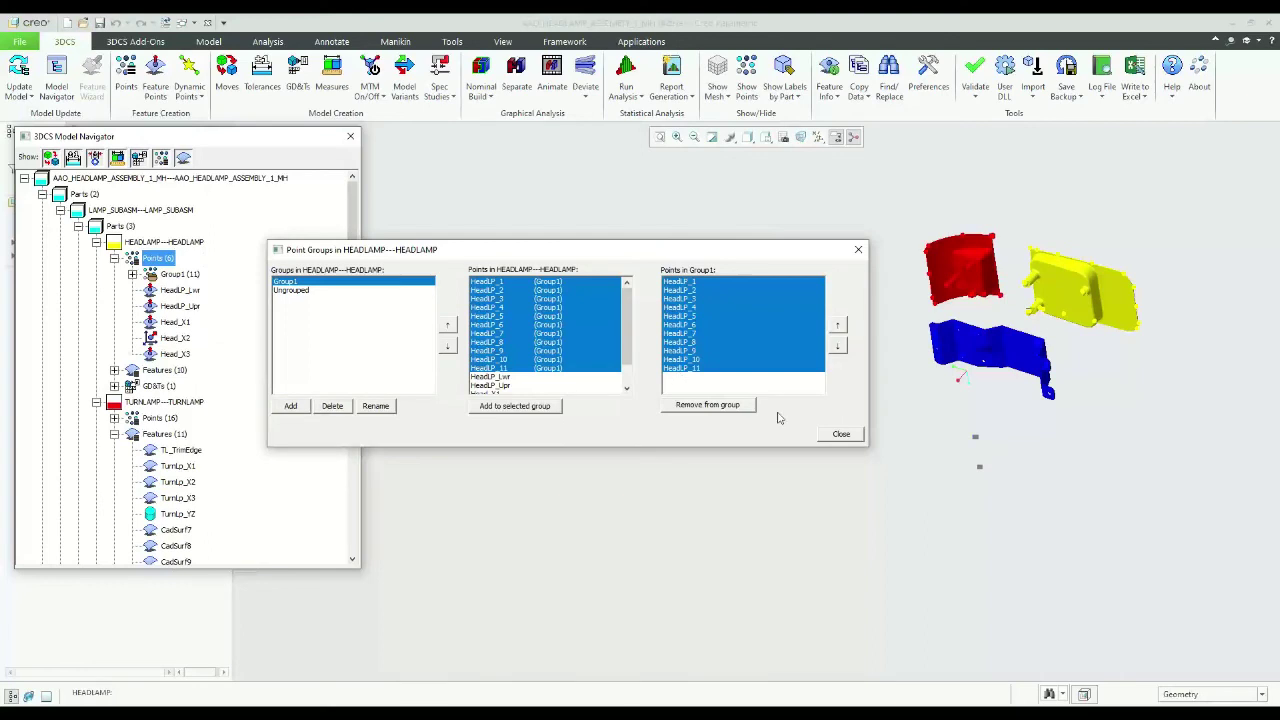
click(841, 434)
click(186, 290)
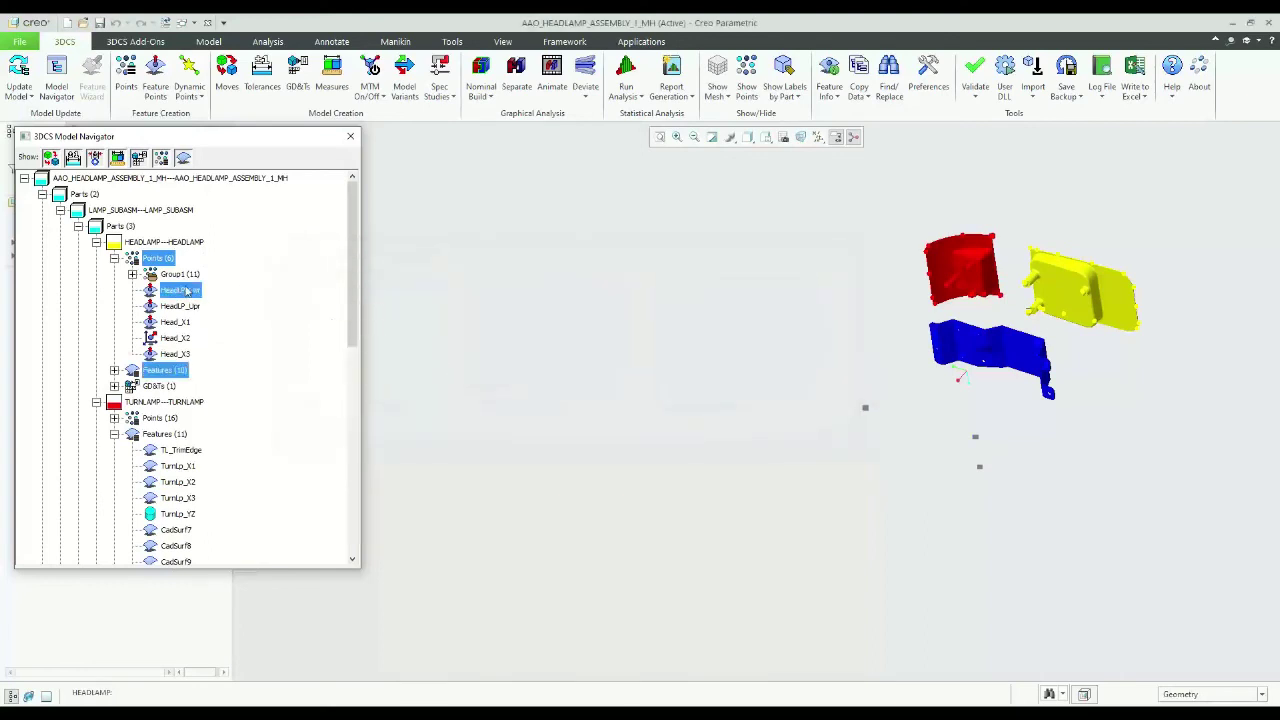